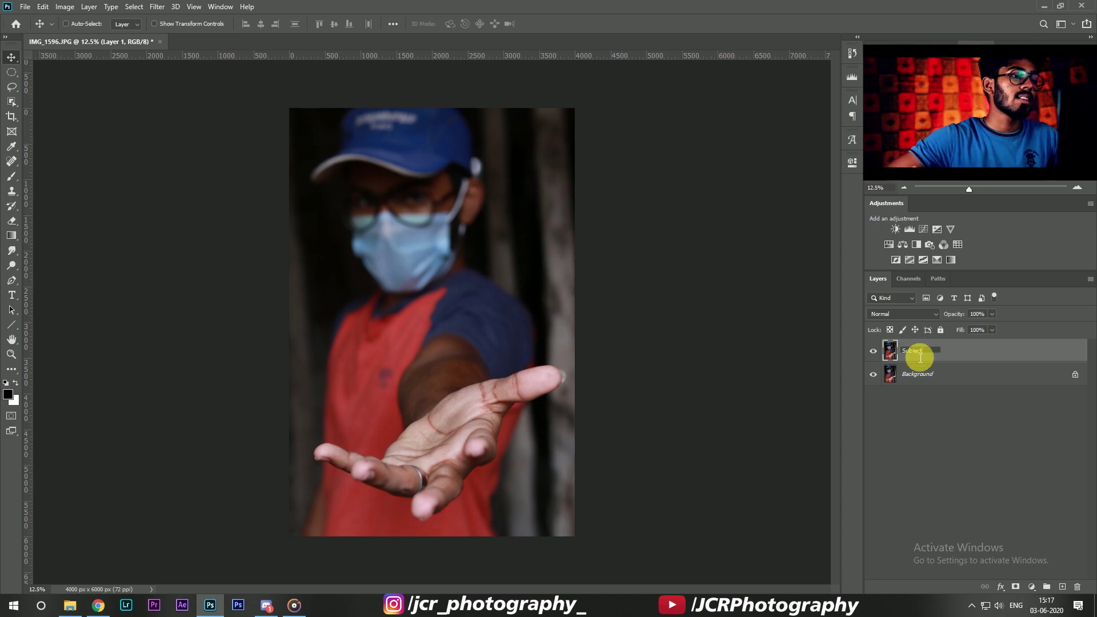
# Name the duplicated layer Subject and add a Color Lookup adjustment above it using the NightFromDay.CUBE 3D LUT.
pyautogui.press('Return')
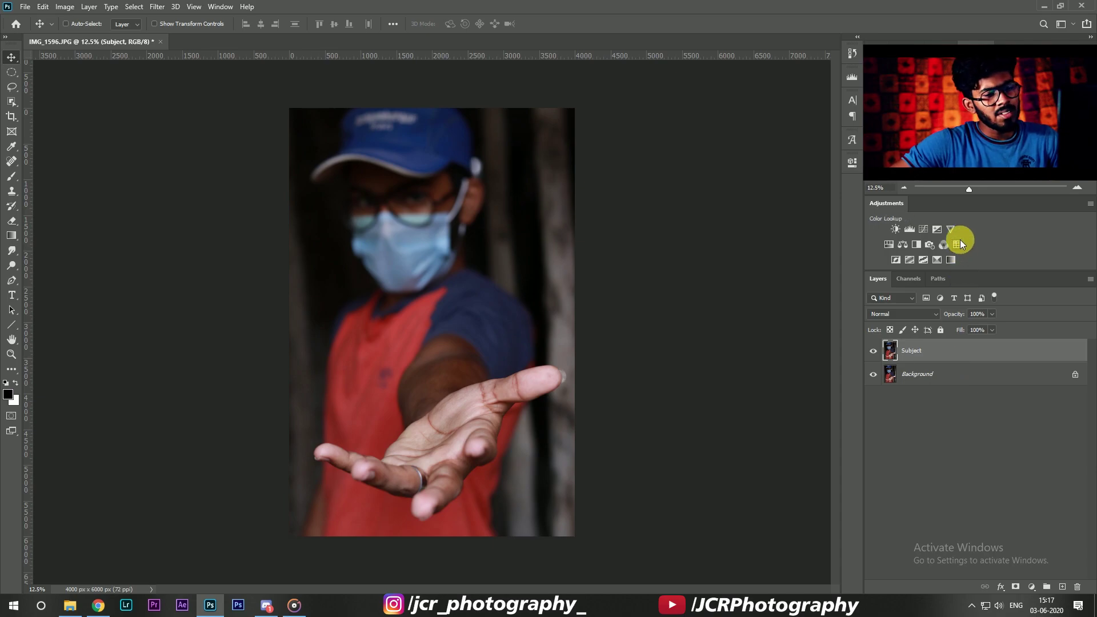
pyautogui.click(1032, 586)
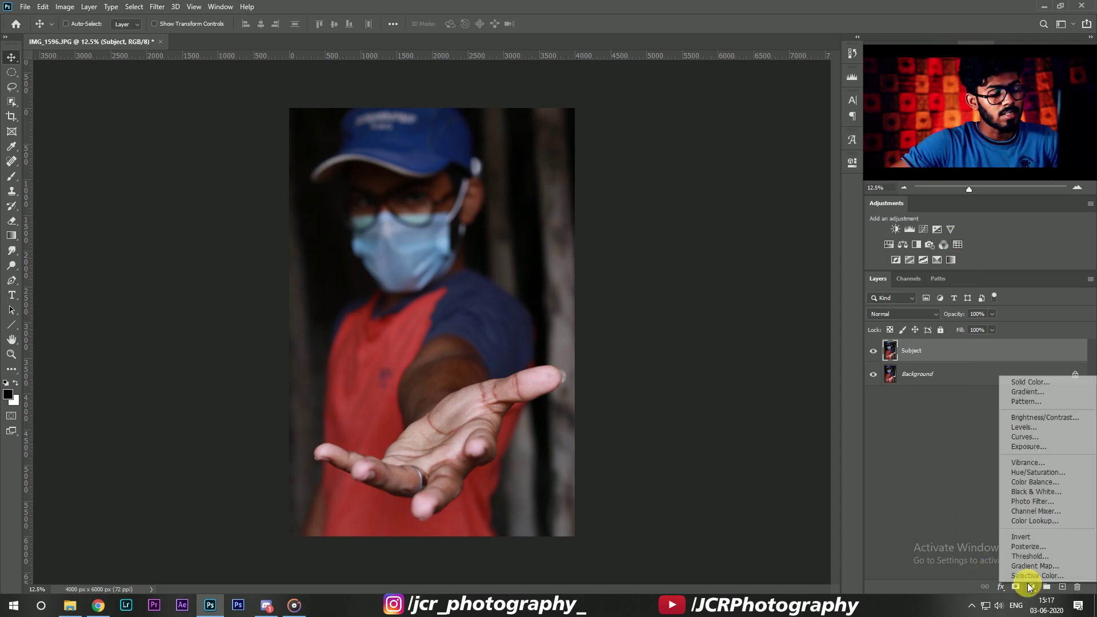
pyautogui.click(1036, 521)
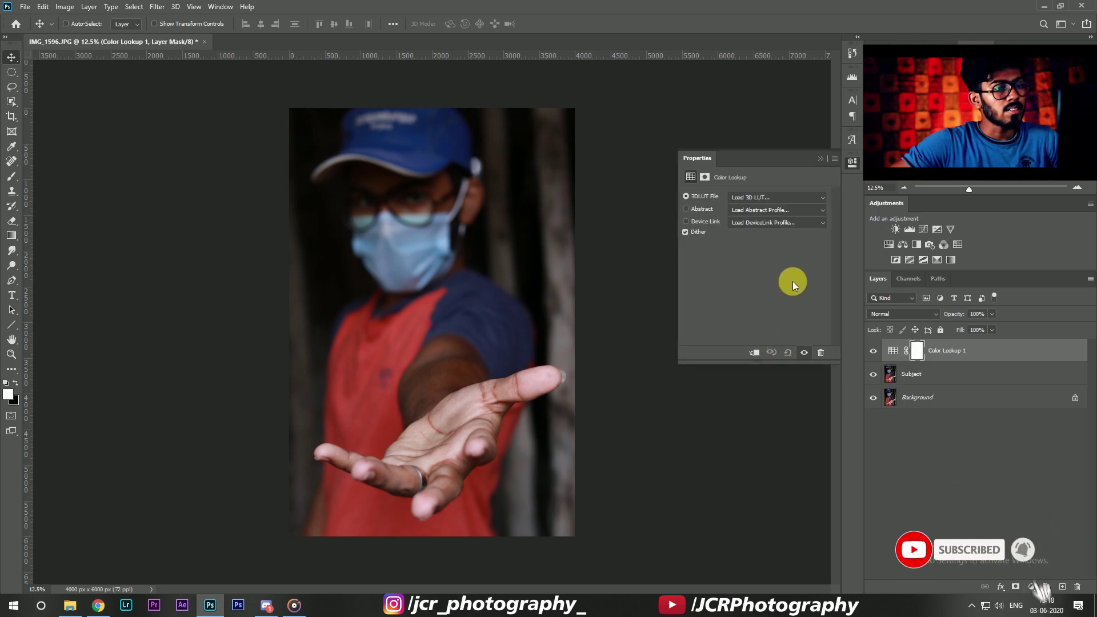
pyautogui.click(770, 199)
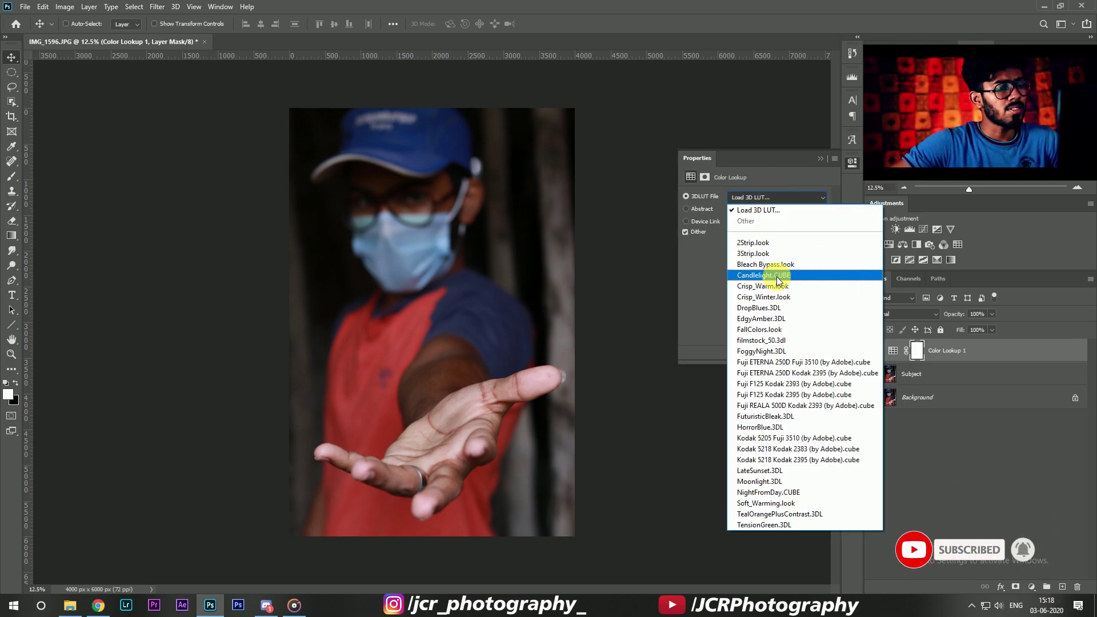
pyautogui.click(769, 493)
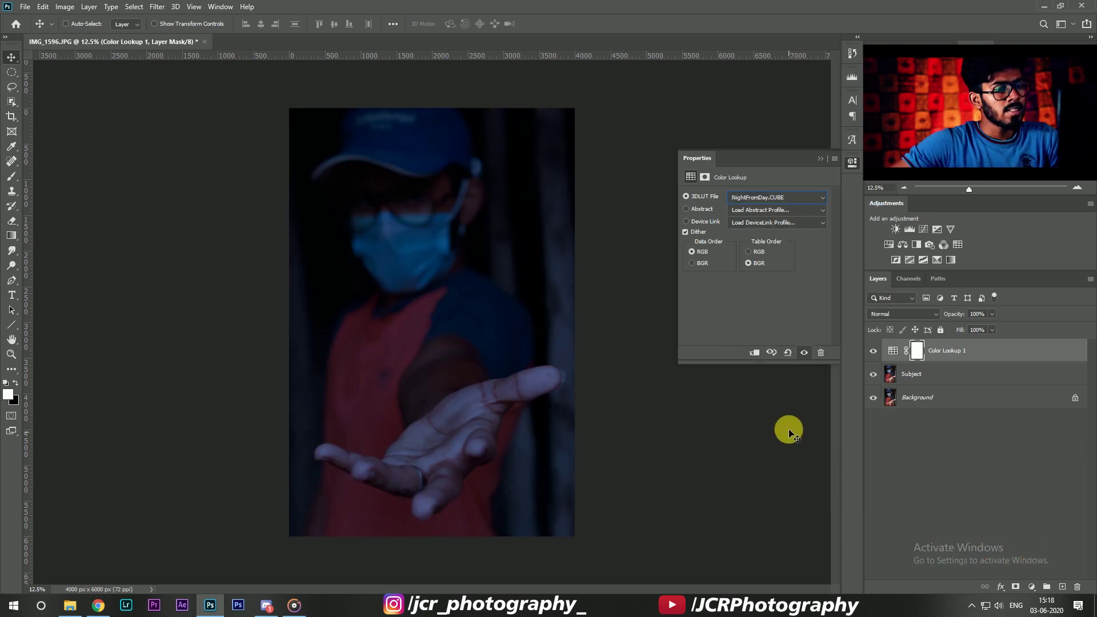
pyautogui.click(820, 158)
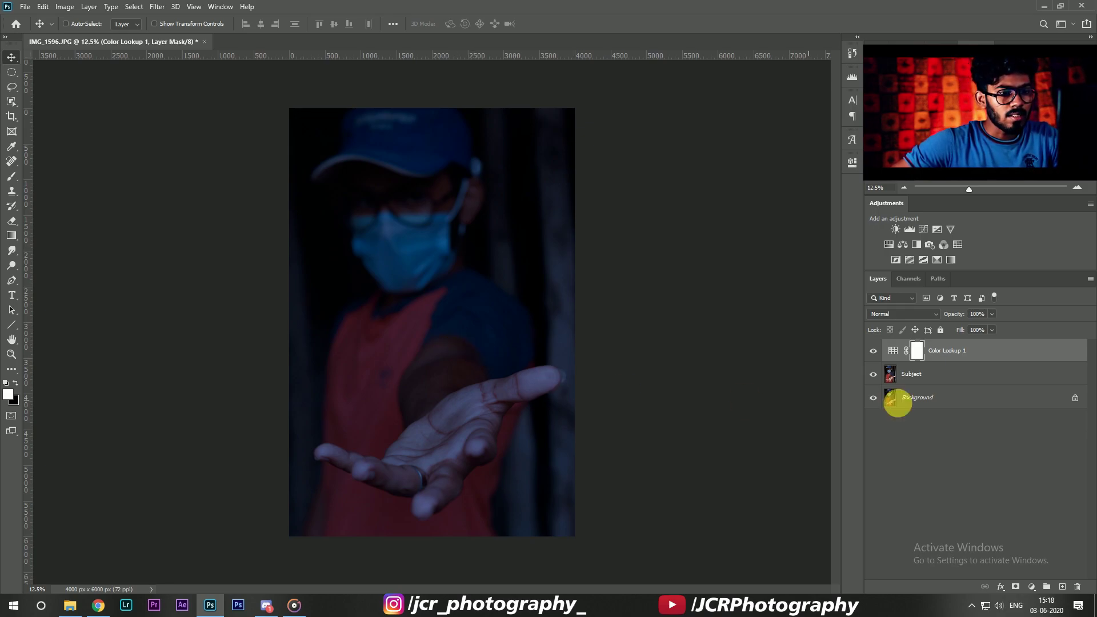
# Split the Color Lookup layer's Underlying Layer highlight slider in Blend If to 125 / 255 to bring back the hand's highlights.
pyautogui.click(1079, 353)
pyautogui.doubleClick(1081, 355)
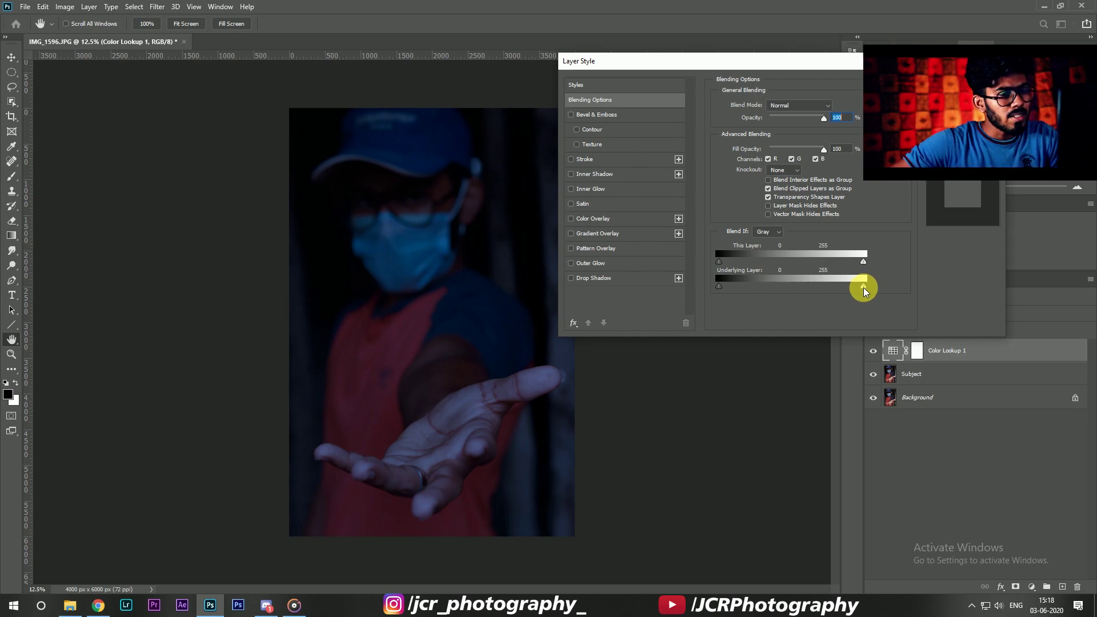
pyautogui.moveTo(847, 291); pyautogui.dragTo(816, 290)
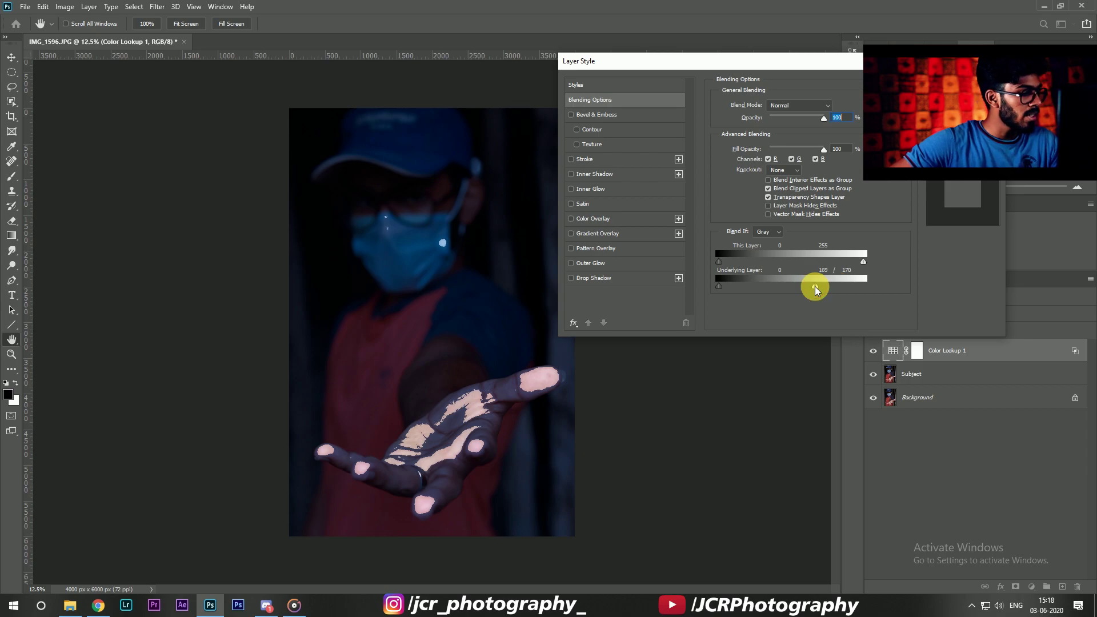
pyautogui.moveTo(823, 289); pyautogui.dragTo(894, 290)
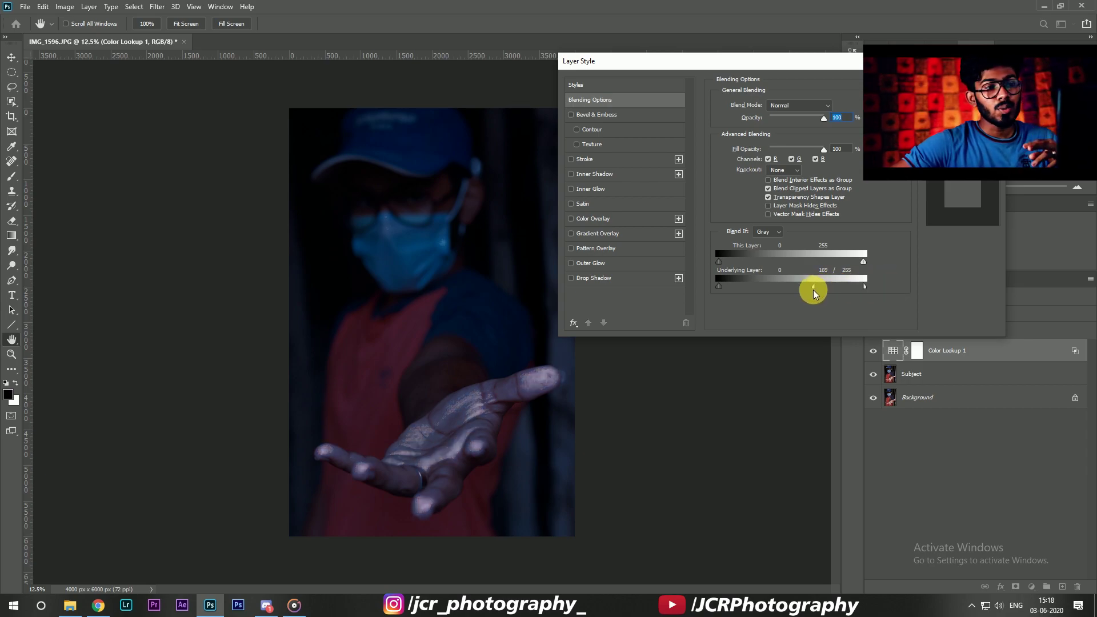
pyautogui.moveTo(812, 292); pyautogui.dragTo(783, 295)
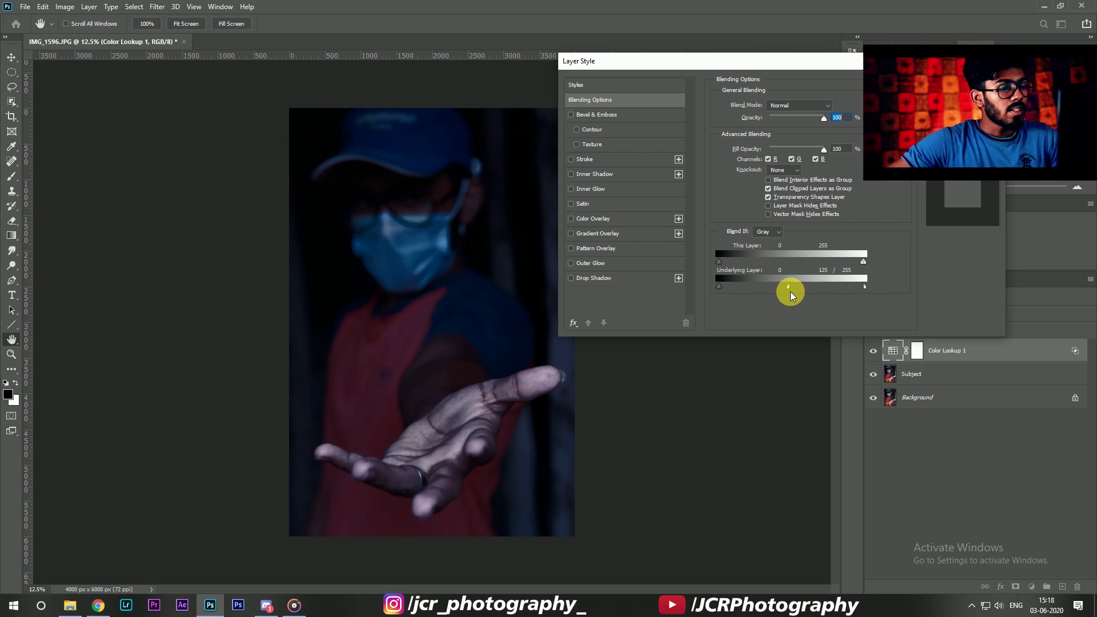
pyautogui.click(961, 84)
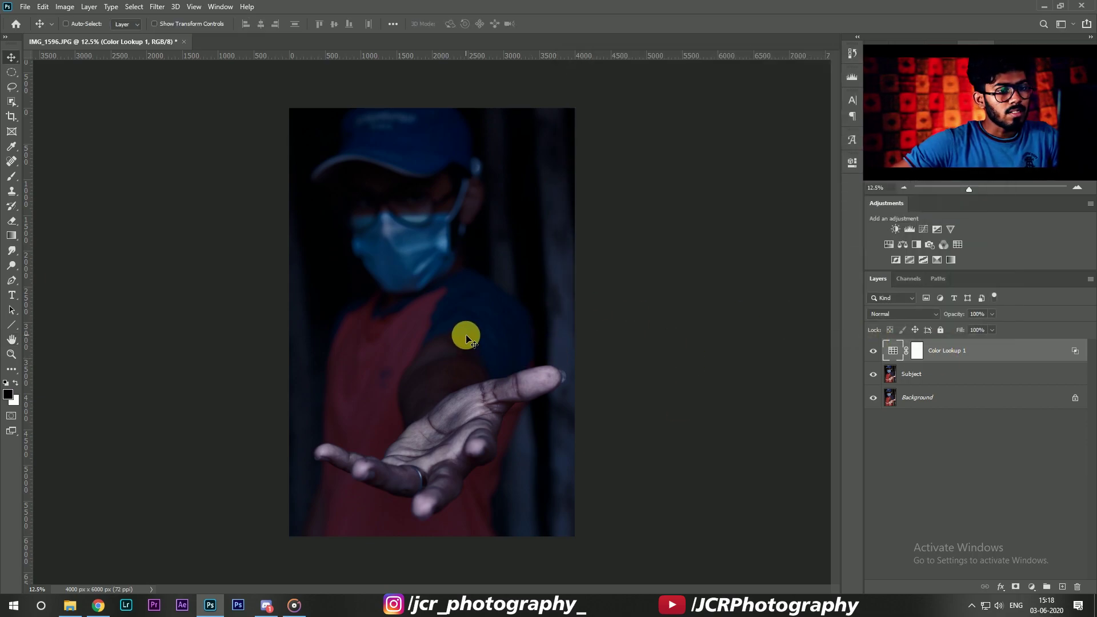
# Add a second Color Lookup adjustment using the Moonlight.3DL LUT.
pyautogui.click(957, 245)
pyautogui.click(787, 196)
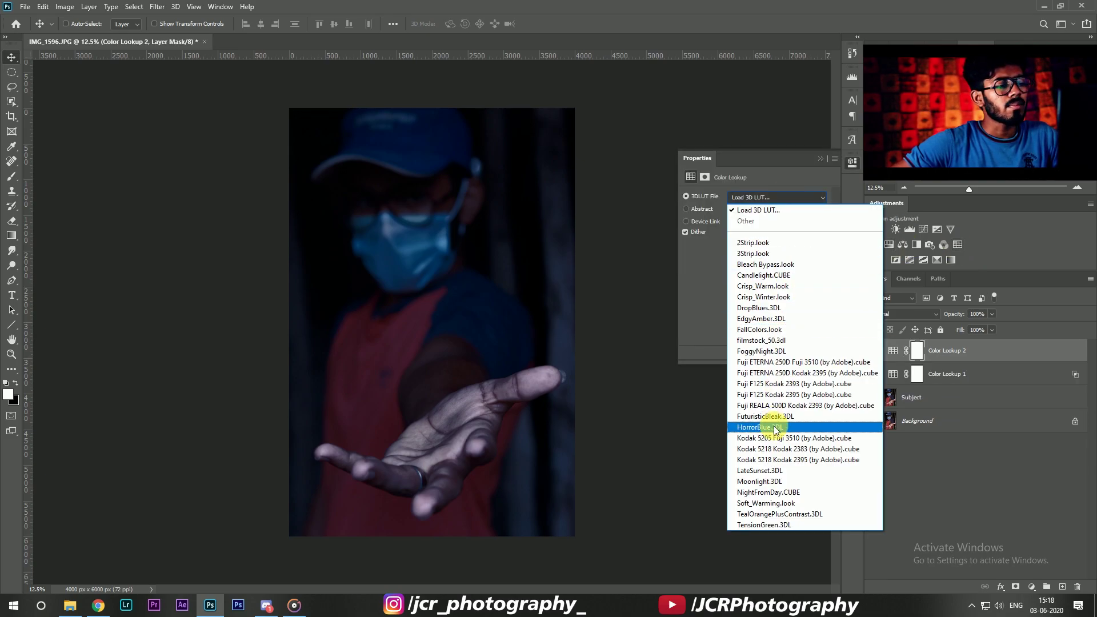
pyautogui.click(762, 481)
pyautogui.click(819, 159)
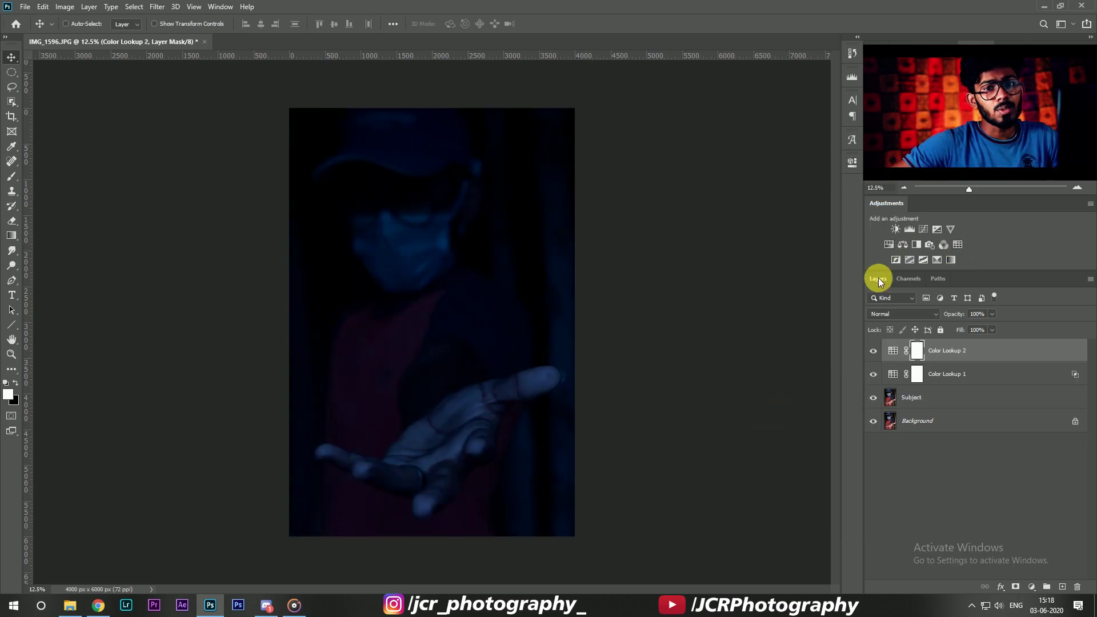
# Set the Moonlight Color Lookup layer to Soft Light blending with 50% fill.
pyautogui.click(889, 314)
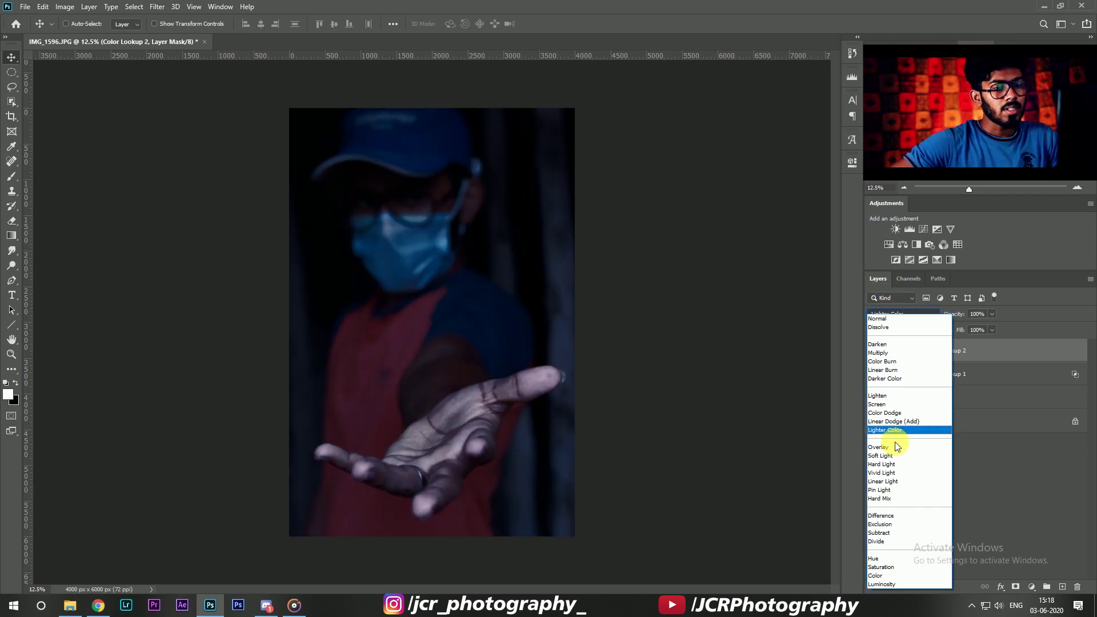
pyautogui.click(894, 458)
pyautogui.click(964, 330)
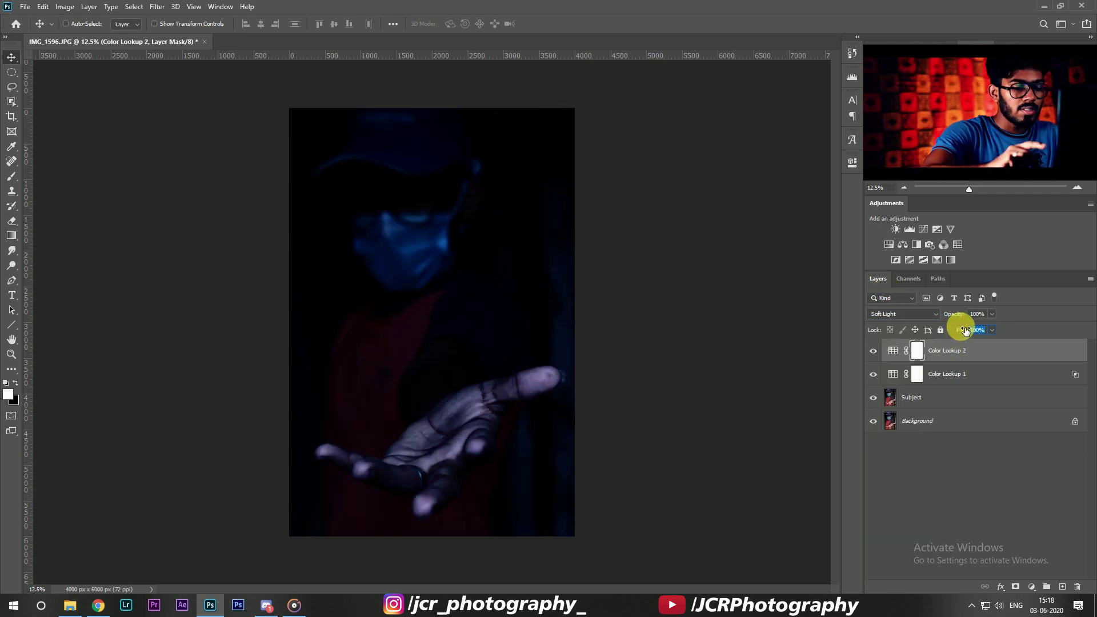
pyautogui.write('30')
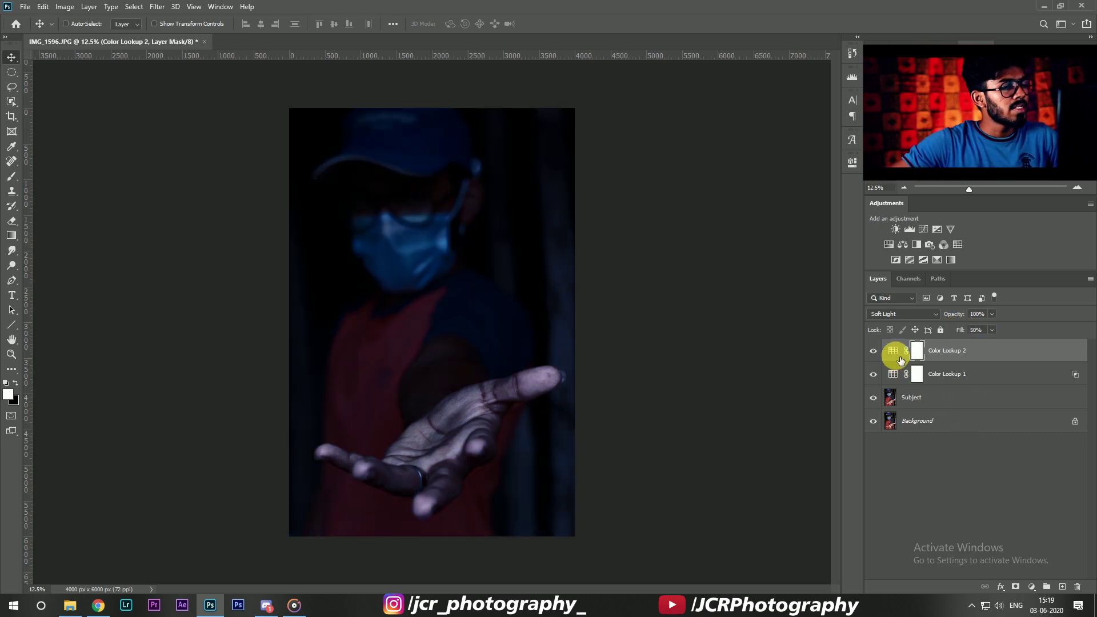
pyautogui.click(899, 357)
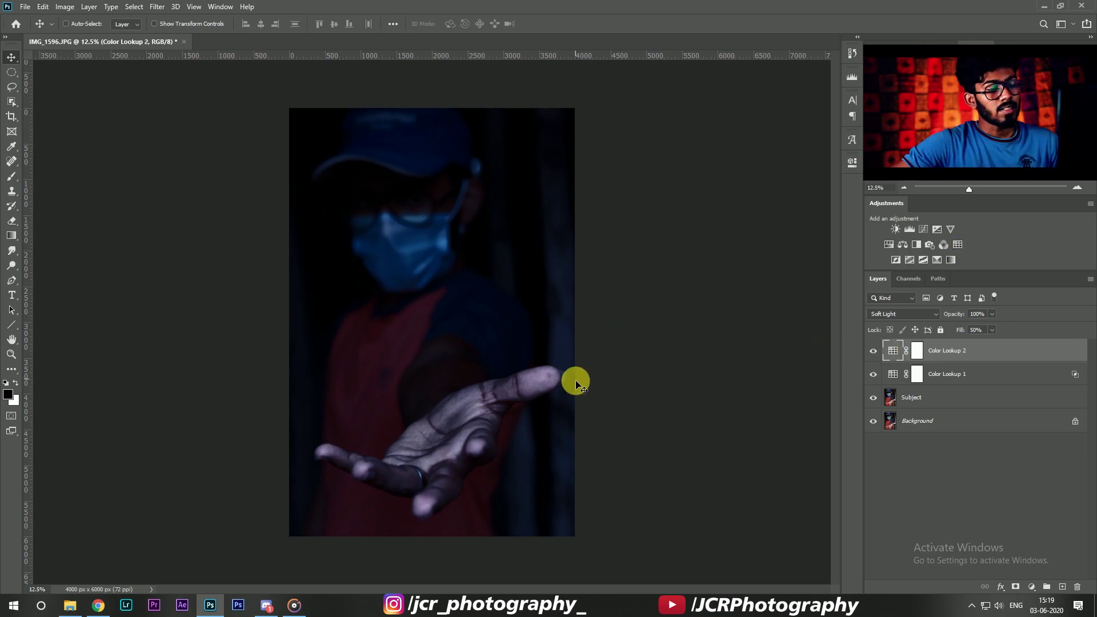
# Add a third Color Lookup adjustment using the DropBlues.3DL LUT.
pyautogui.click(962, 244)
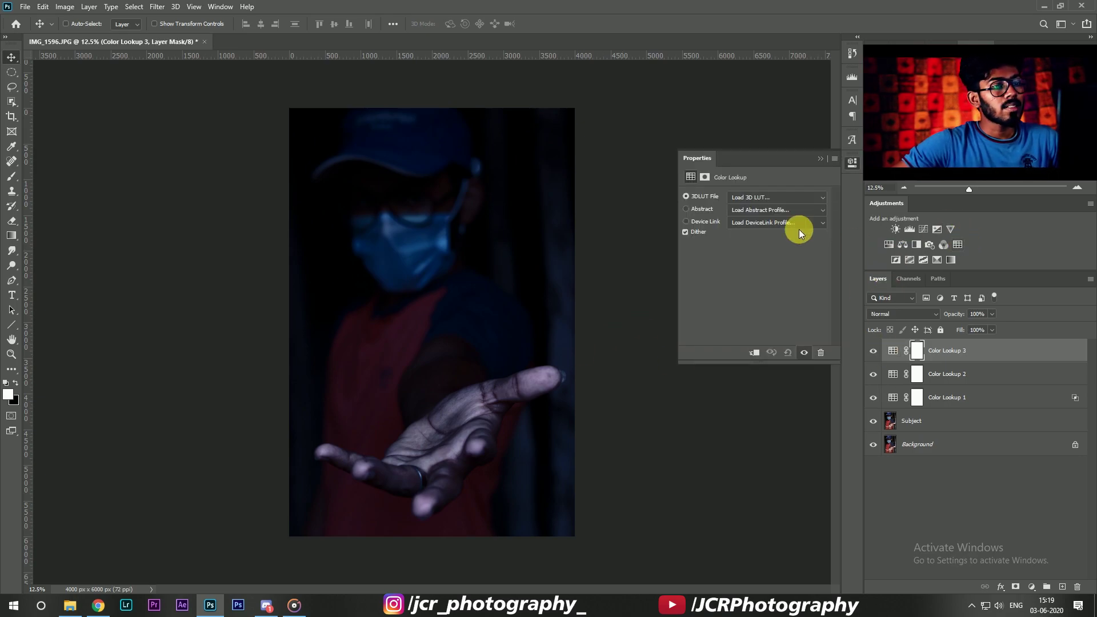
pyautogui.click(775, 197)
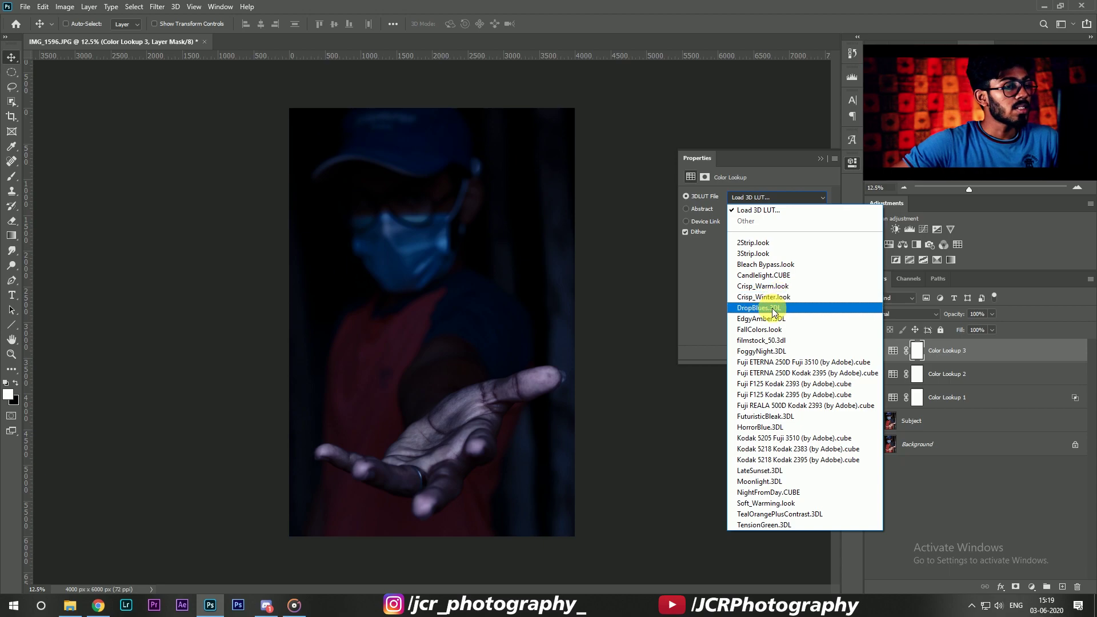
pyautogui.click(772, 308)
pyautogui.click(818, 160)
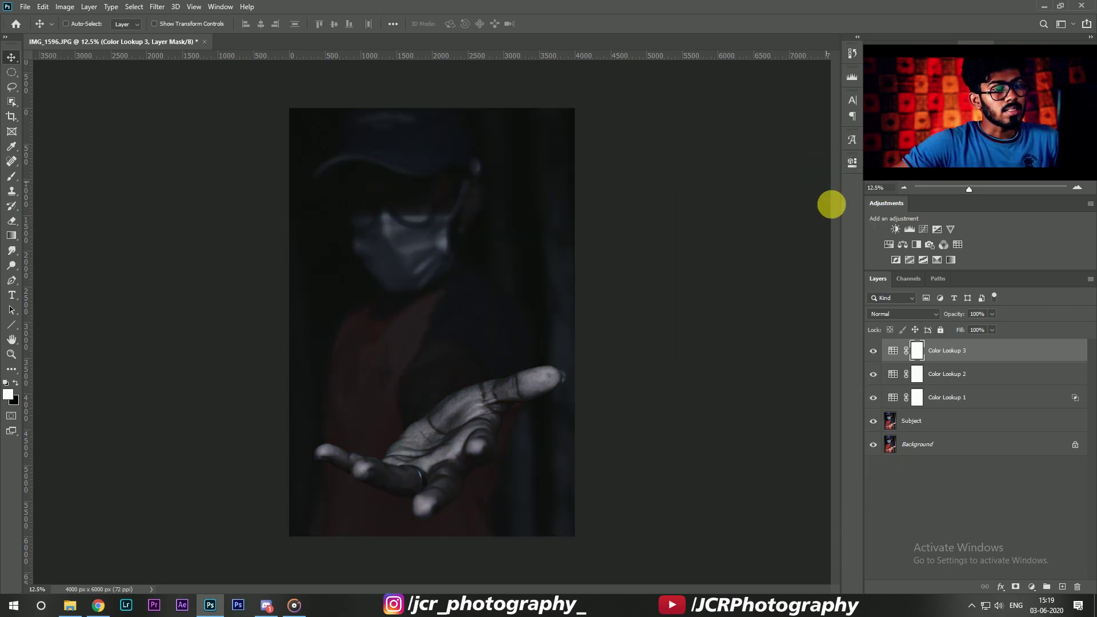
# Set the DropBlues Color Lookup layer to Soft Light blending with 30% fill.
pyautogui.click(908, 313)
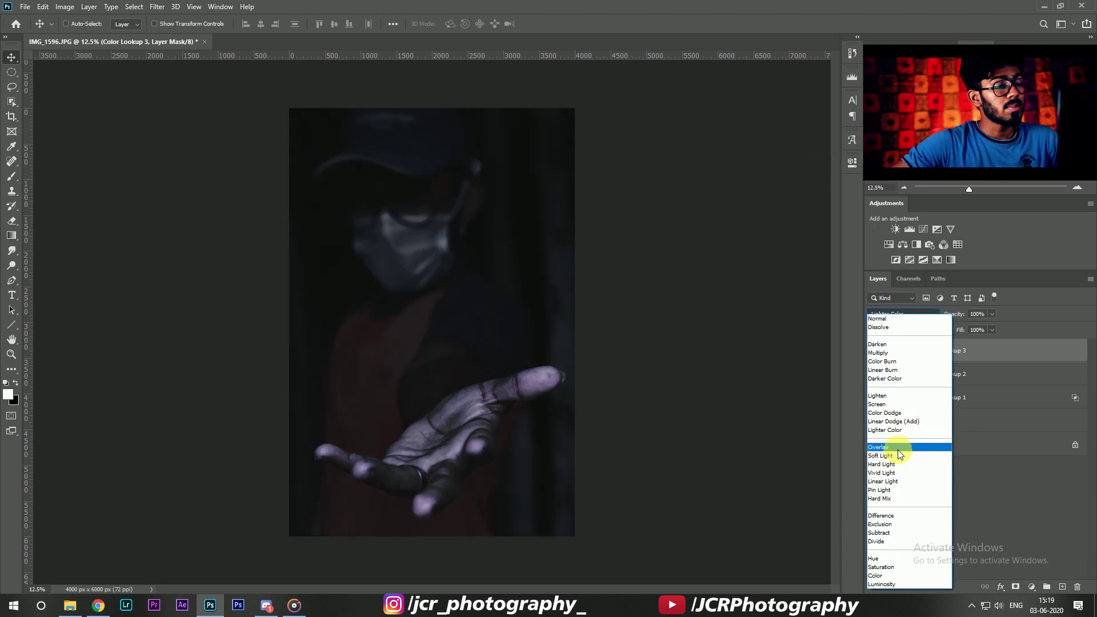
pyautogui.click(895, 455)
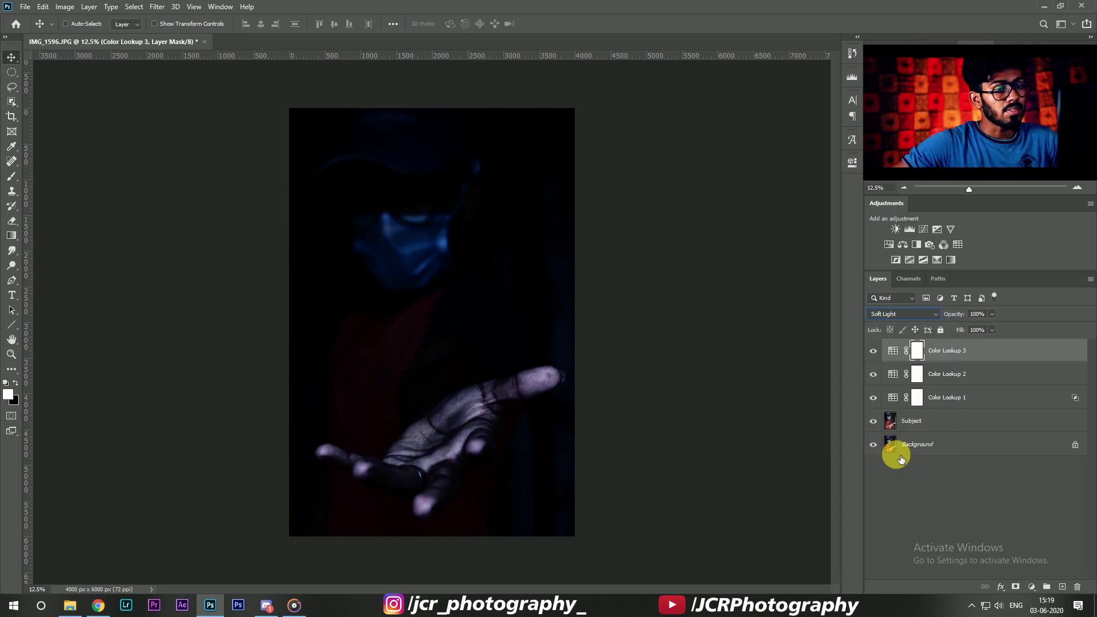
pyautogui.click(965, 331)
pyautogui.write('30')
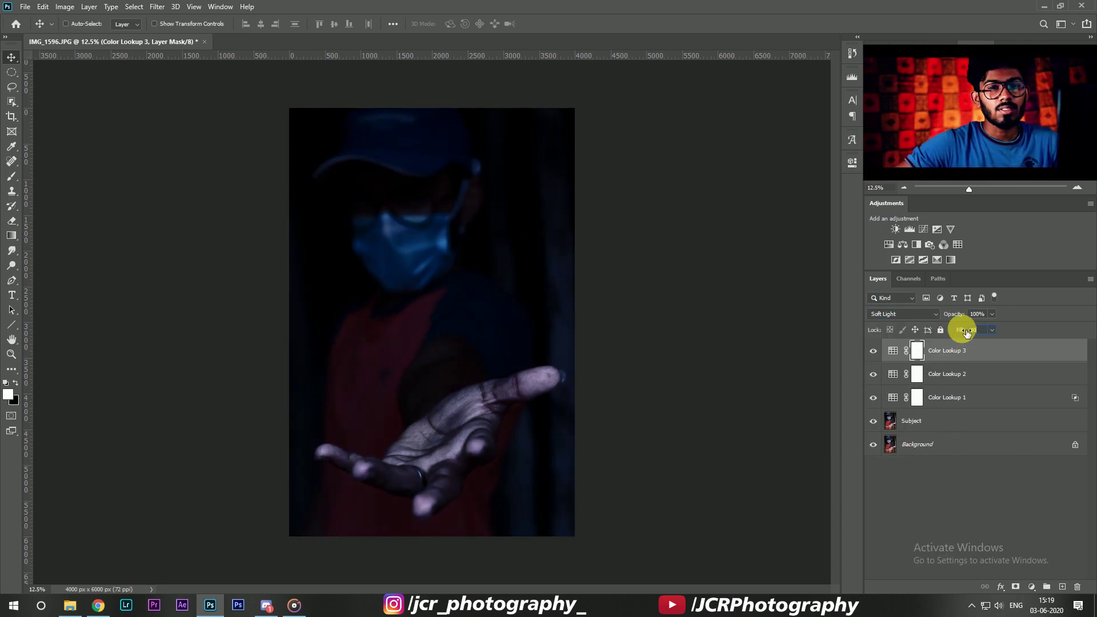
pyautogui.press('Return')
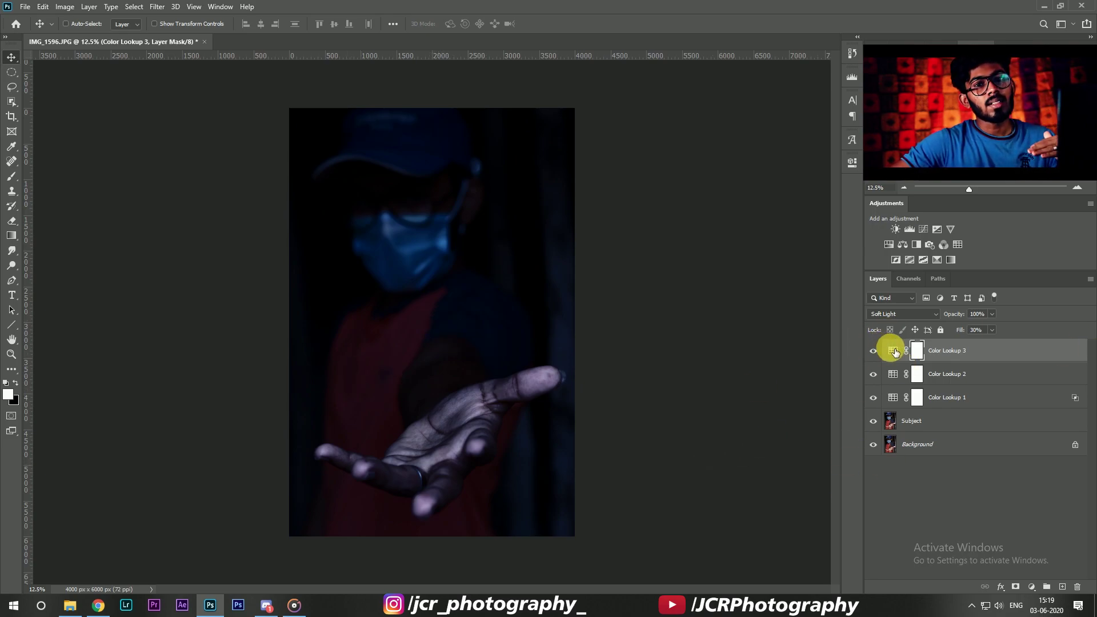
pyautogui.click(889, 351)
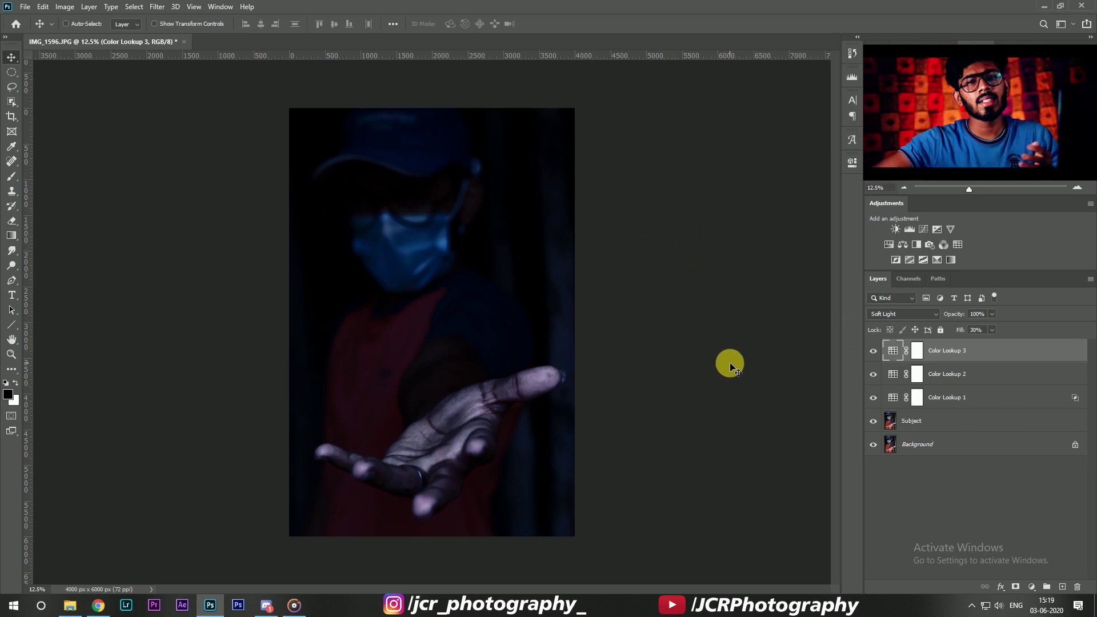
# Add a Curves adjustment that strongly raises the RGB midtones, and invert its layer mask to black.
pyautogui.click(926, 230)
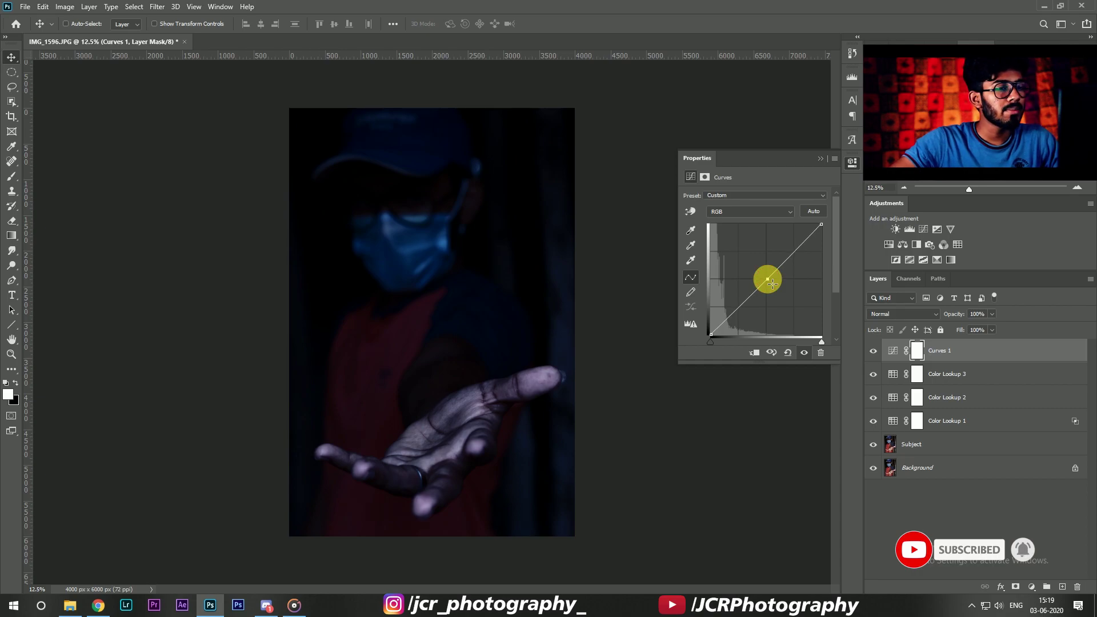
pyautogui.moveTo(771, 282); pyautogui.dragTo(754, 266)
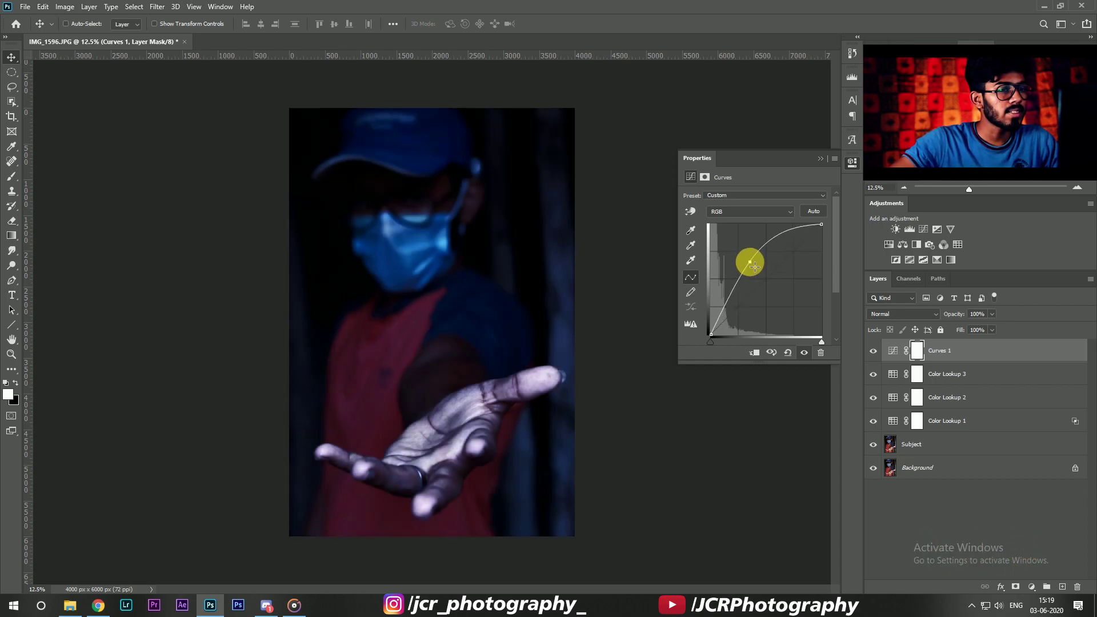
pyautogui.click(817, 158)
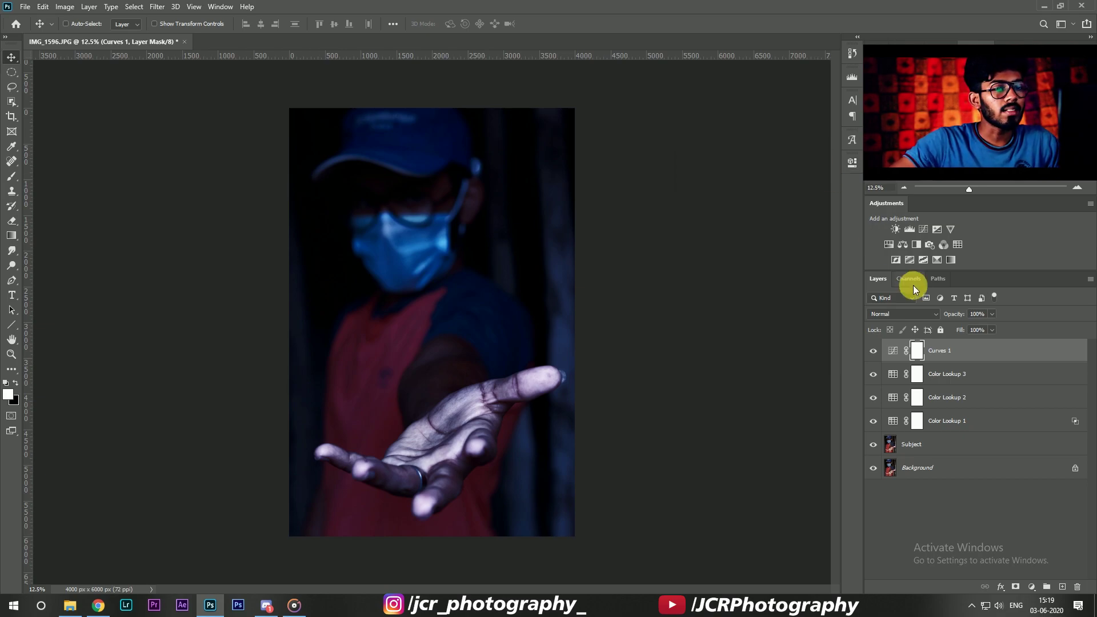
pyautogui.hotkey('ctrl', 'i')
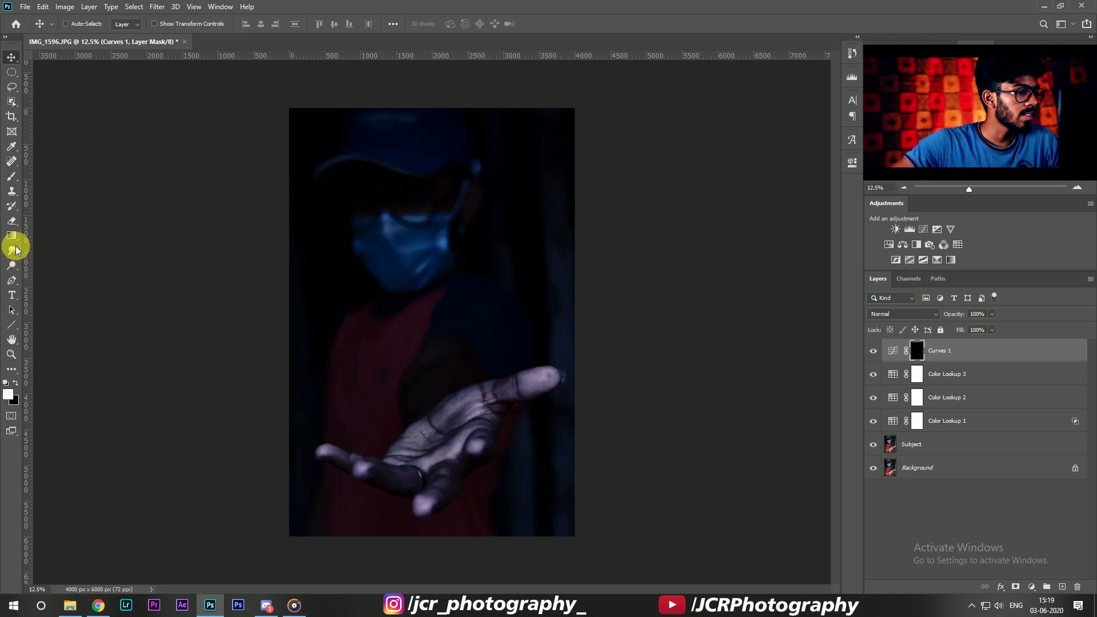
# Set up a much smaller Soft Round brush with 30% flow for painting white on the Curves mask.
pyautogui.click(19, 179)
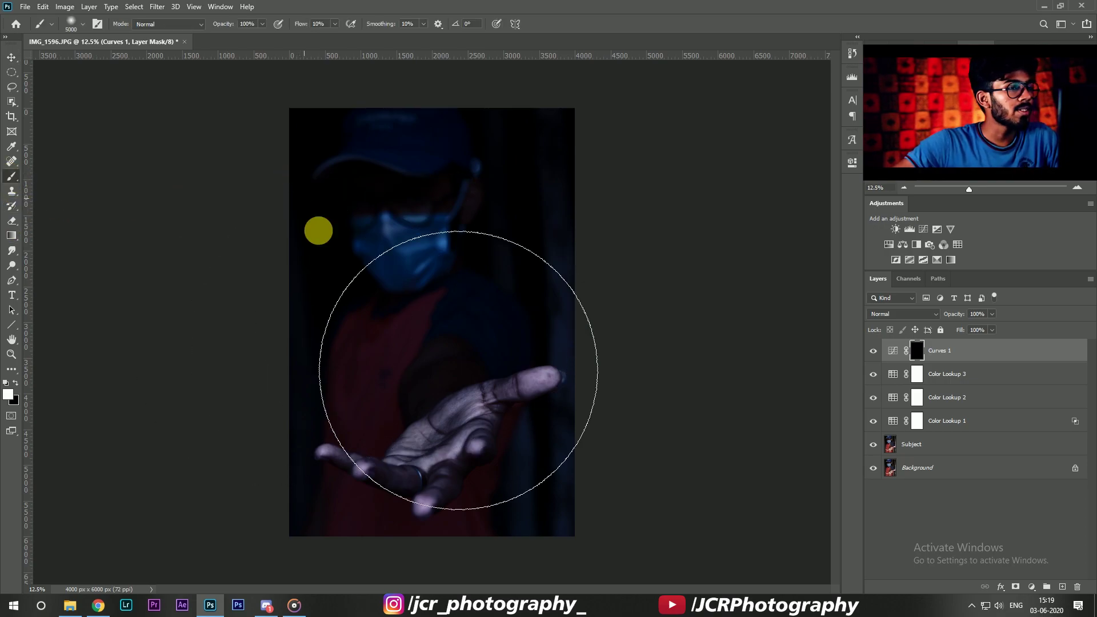
pyautogui.rightClick(451, 283)
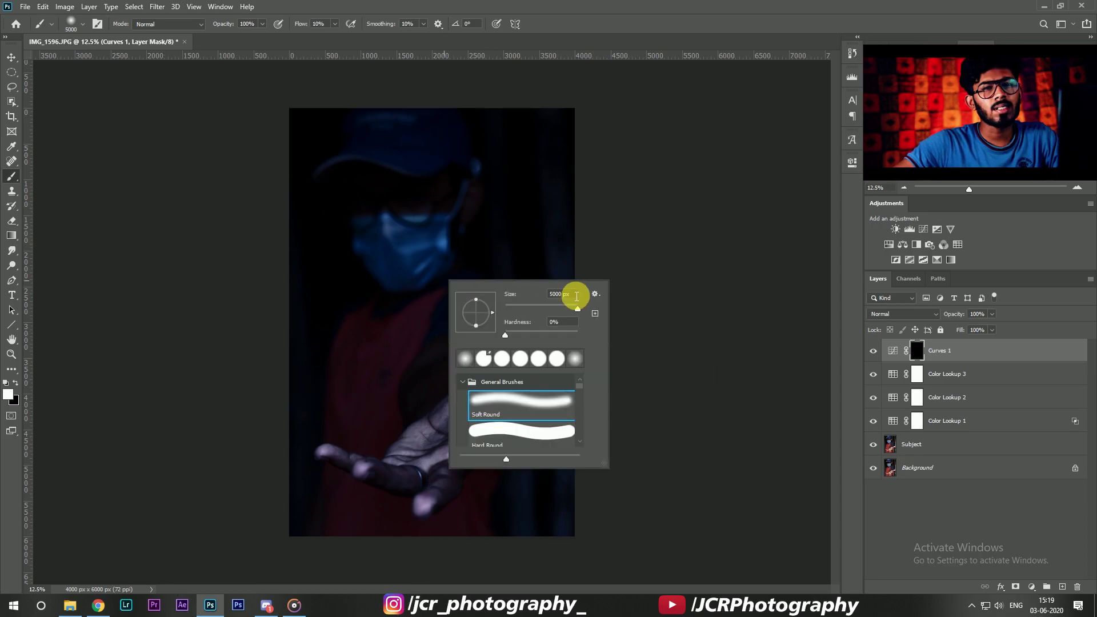
pyautogui.moveTo(573, 306); pyautogui.dragTo(557, 309)
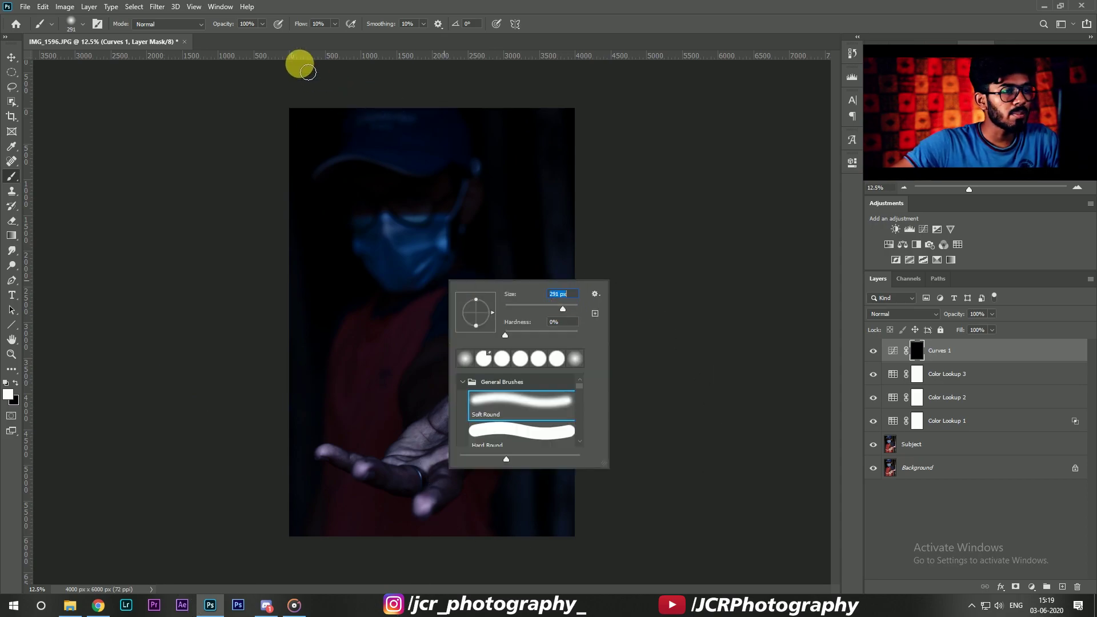
pyautogui.click(305, 29)
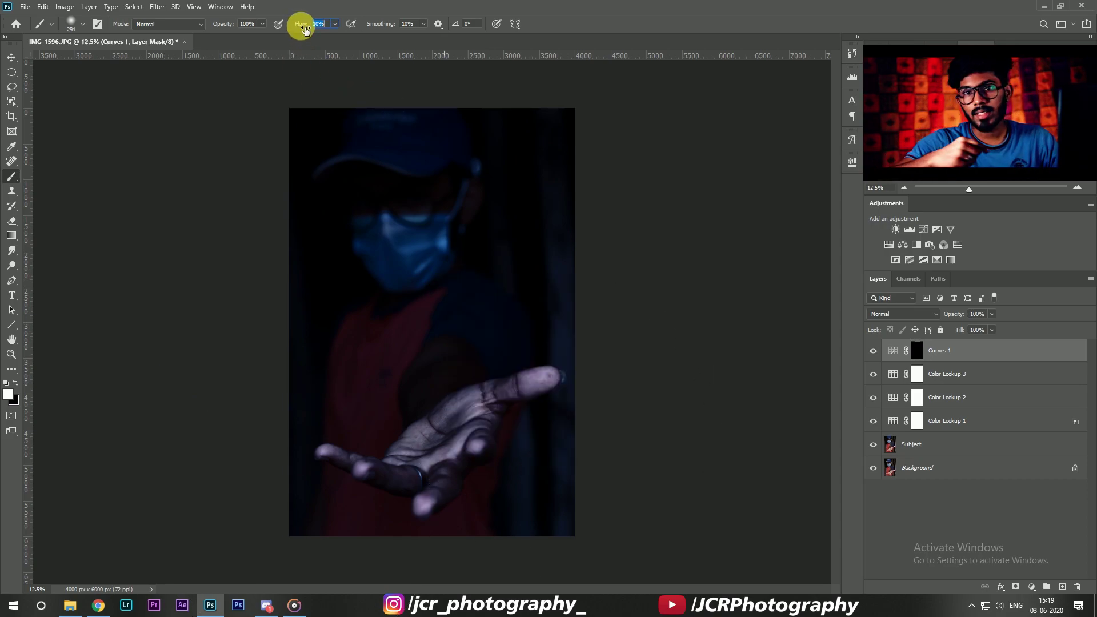
pyautogui.write('30')
pyautogui.rightClick(445, 207)
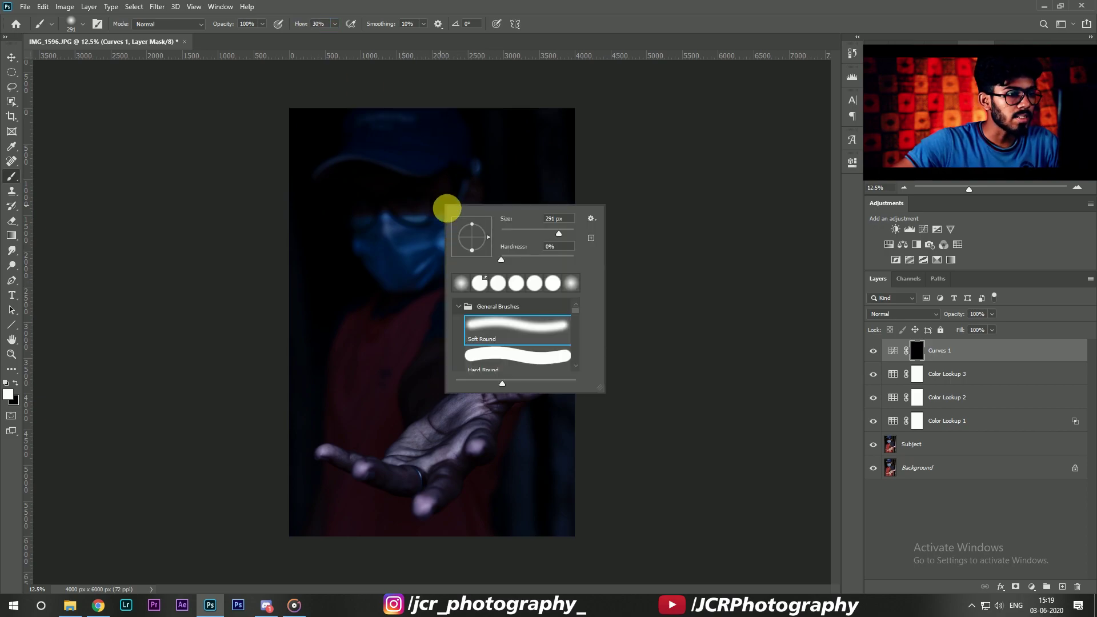
pyautogui.moveTo(559, 234); pyautogui.dragTo(564, 233)
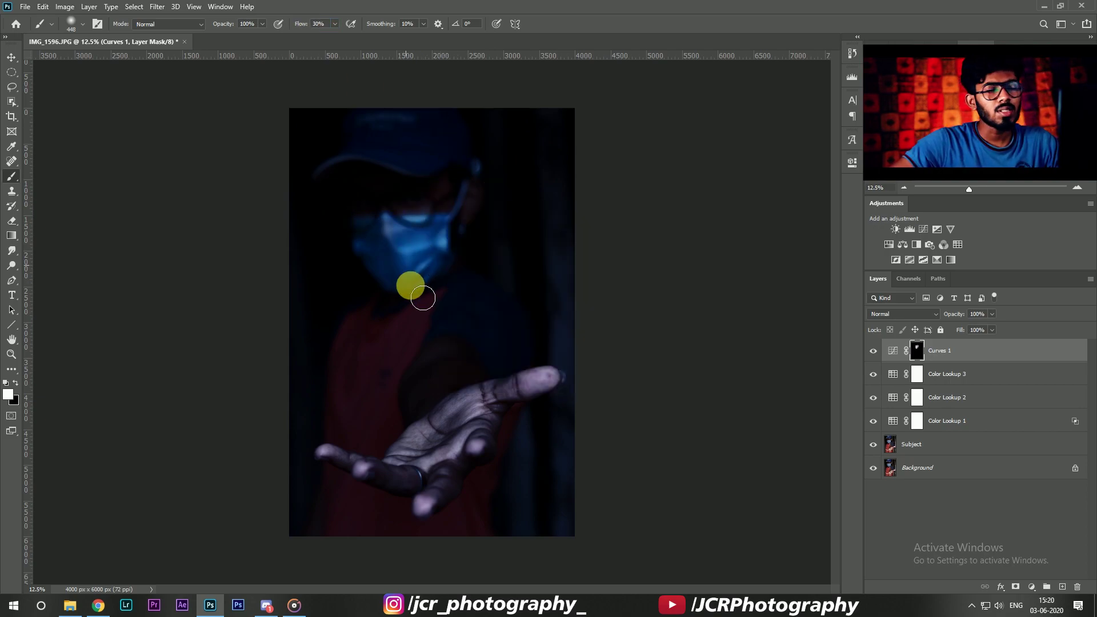
# Paint white on the Curves 1 mask over the shirt, arm and palm, and compare the image with and without the layer.
pyautogui.moveTo(423, 297)
pyautogui.mouseDown()
pyautogui.moveTo(450, 145)
pyautogui.moveTo(426, 125)
pyautogui.moveTo(394, 186)
pyautogui.moveTo(441, 456)
pyautogui.moveTo(534, 396)
pyautogui.moveTo(410, 463)
pyautogui.moveTo(437, 457)
pyautogui.moveTo(455, 333)
pyautogui.moveTo(511, 321)
pyautogui.moveTo(529, 330)
pyautogui.moveTo(533, 359)
pyautogui.mouseUp()
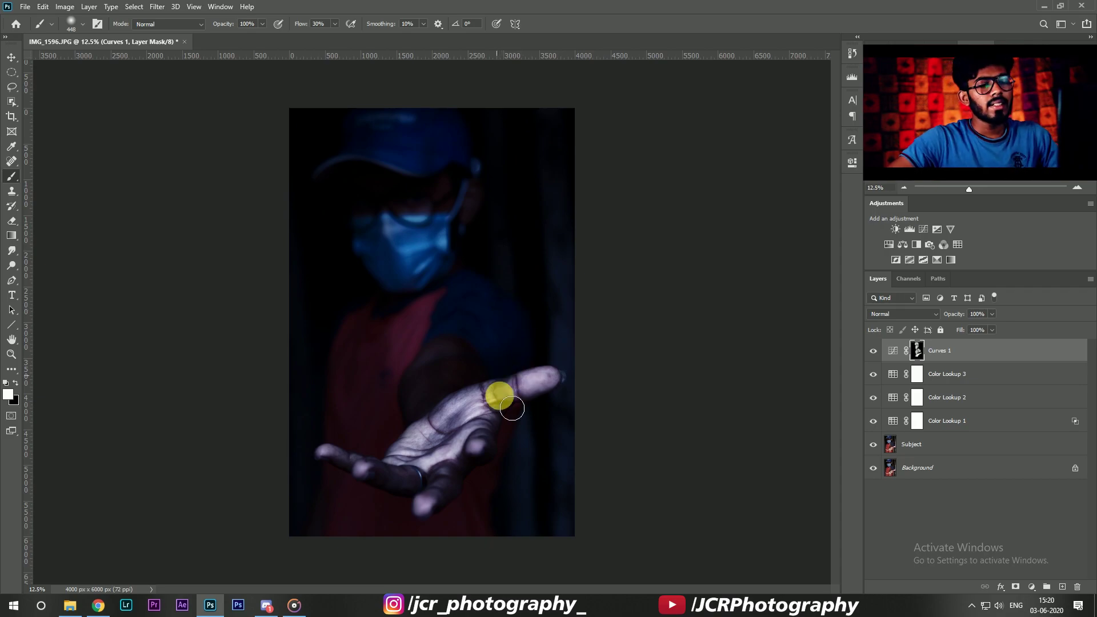
pyautogui.click(874, 351)
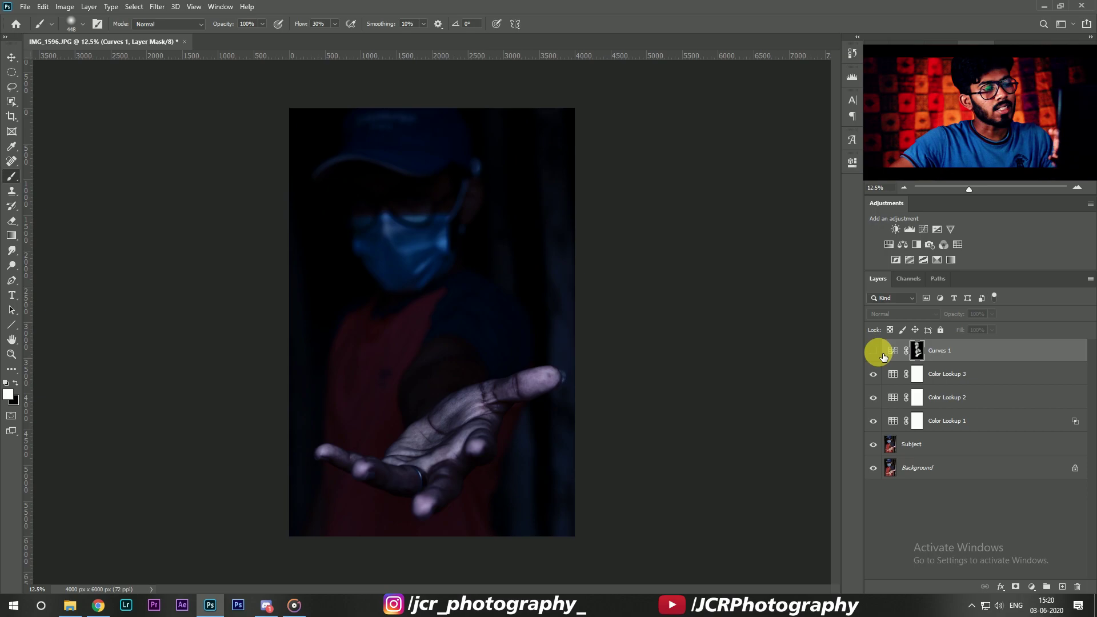
pyautogui.click(874, 351)
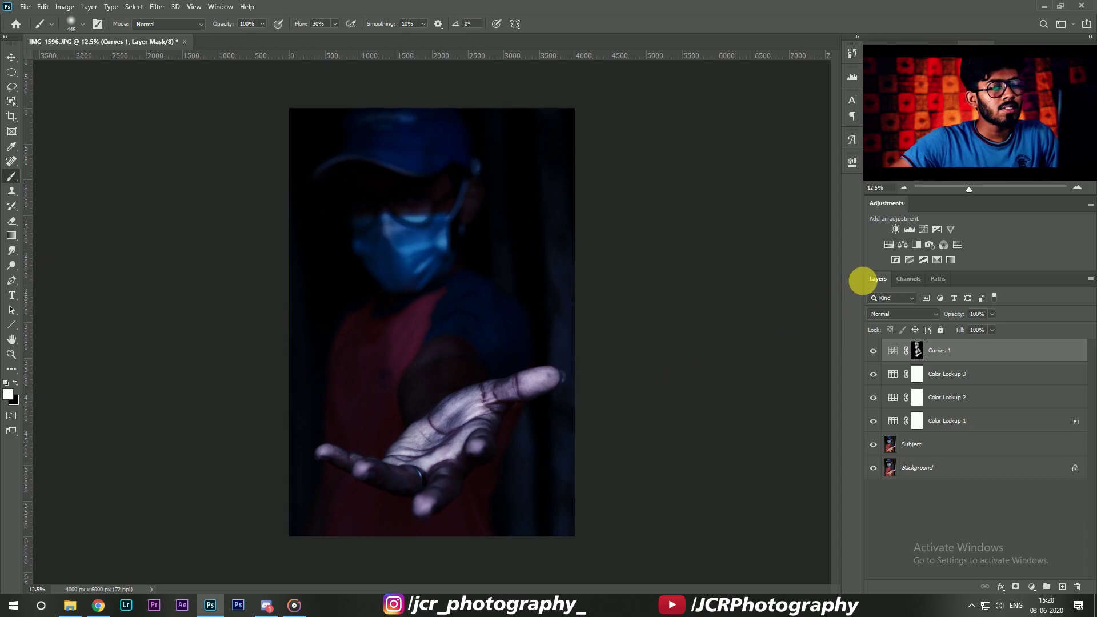
# Add a second Curves adjustment that strongly lowers the RGB midtones, and invert its layer mask to black.
pyautogui.click(926, 229)
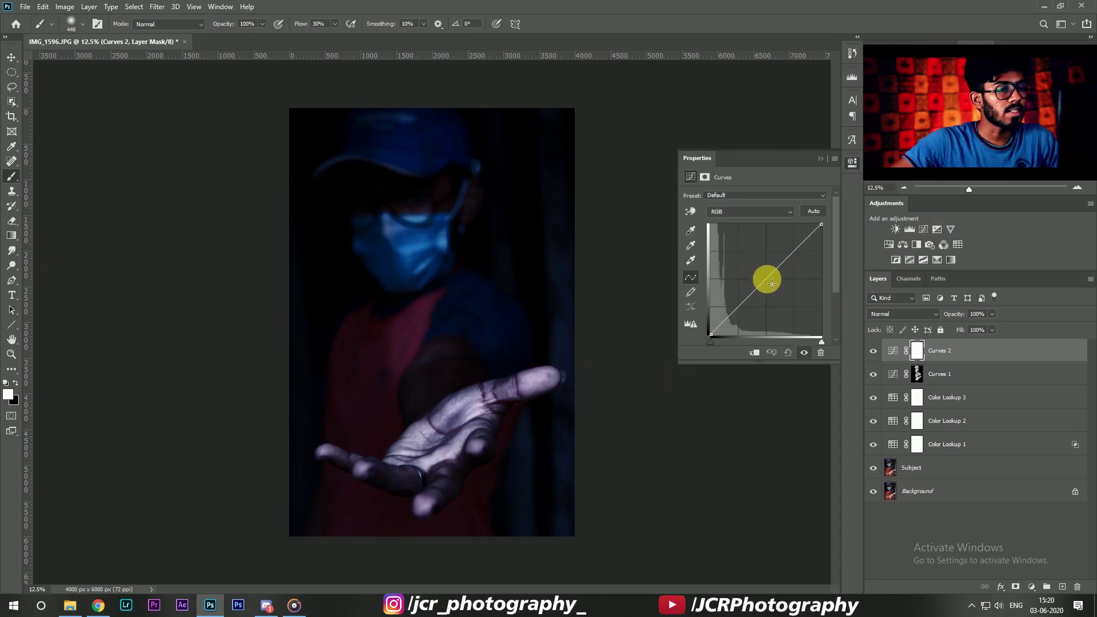
pyautogui.moveTo(771, 282); pyautogui.dragTo(784, 298)
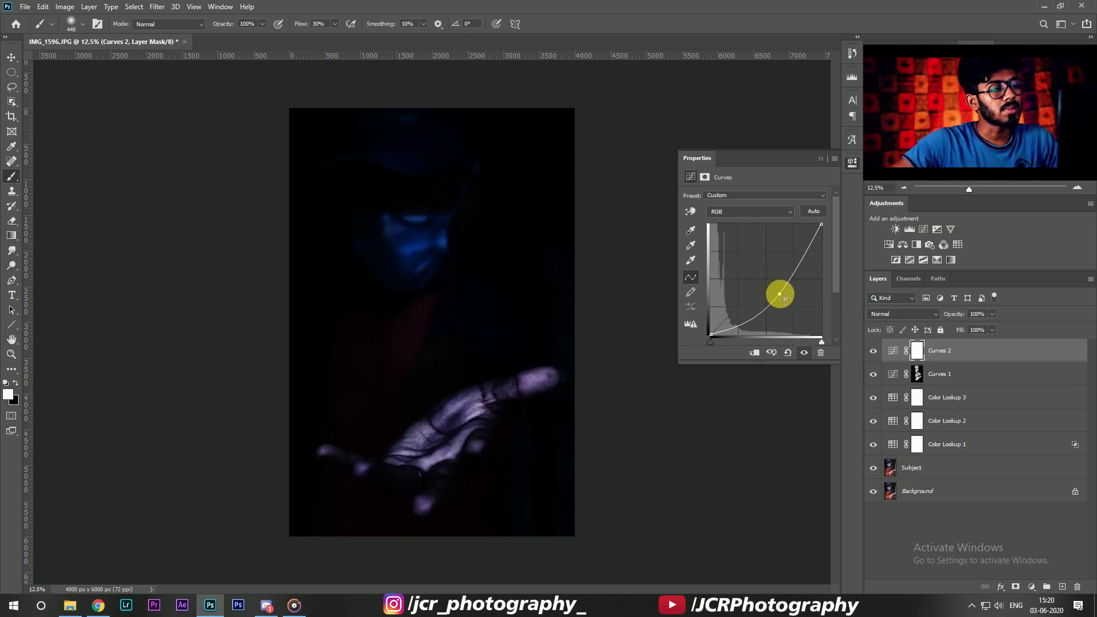
pyautogui.click(821, 158)
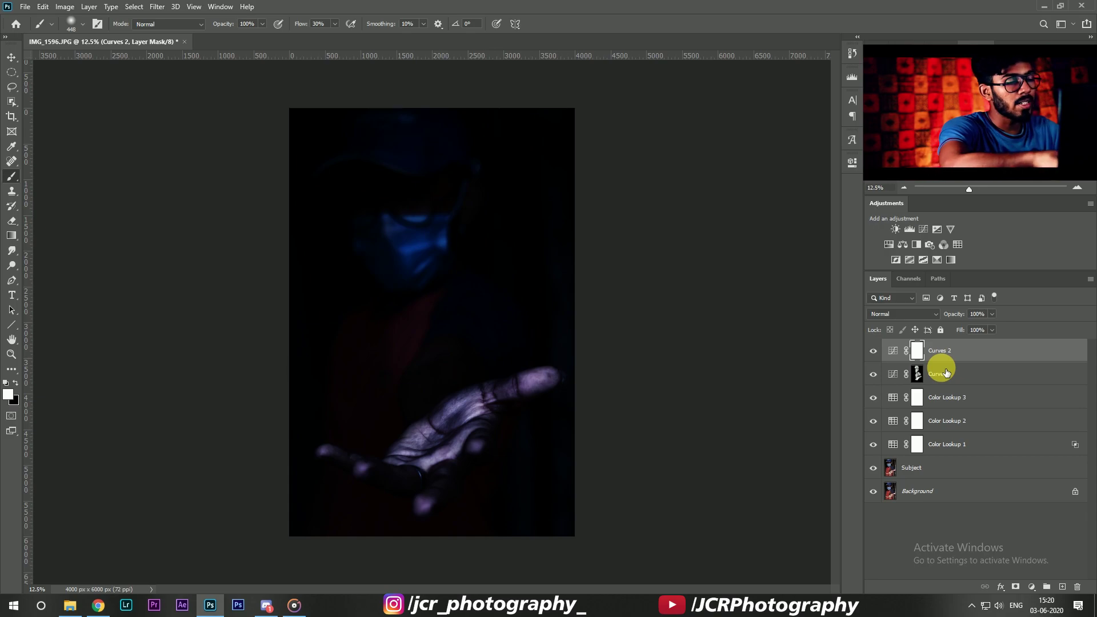
pyautogui.hotkey('ctrl', 'i')
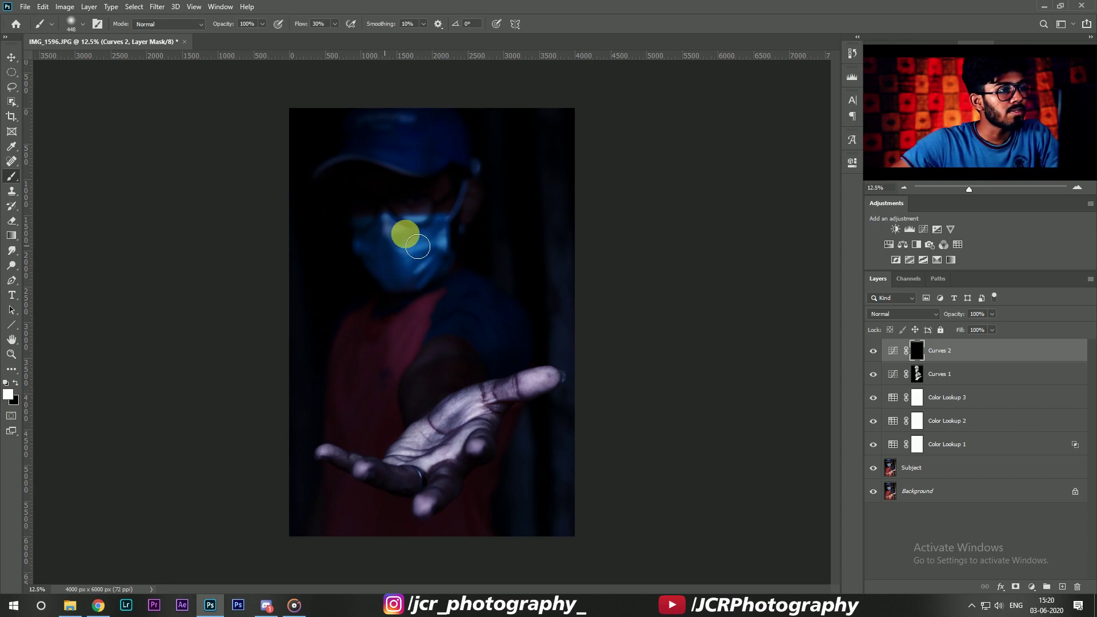
# Enlarge the soft brush to 1102 px and paint white on the Curves 2 mask over the background on both sides of the man.
pyautogui.rightClick(410, 269)
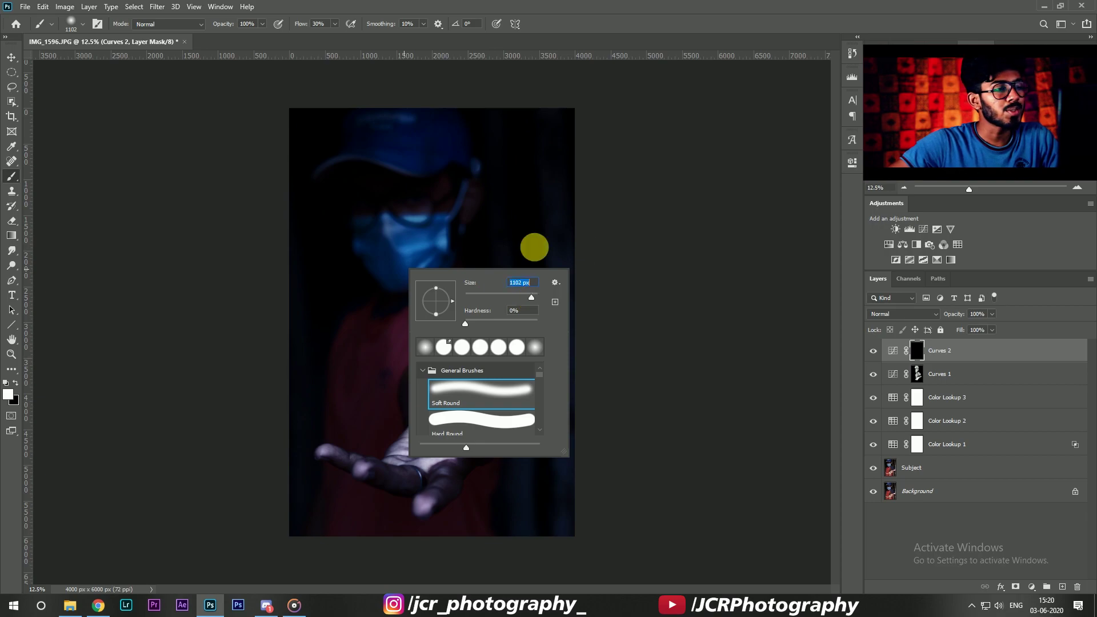
pyautogui.moveTo(498, 124)
pyautogui.mouseDown()
pyautogui.moveTo(521, 190)
pyautogui.moveTo(501, 160)
pyautogui.moveTo(506, 531)
pyautogui.moveTo(516, 517)
pyautogui.mouseUp()
pyautogui.moveTo(300, 501)
pyautogui.mouseDown()
pyautogui.moveTo(285, 386)
pyautogui.moveTo(339, 152)
pyautogui.mouseUp()
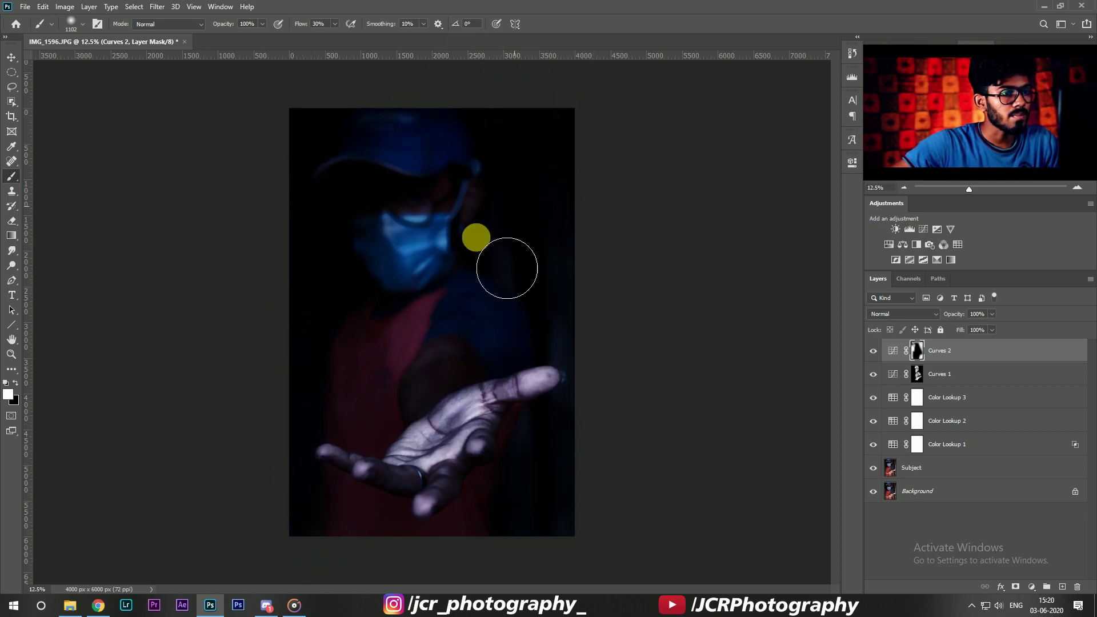
pyautogui.click(11, 57)
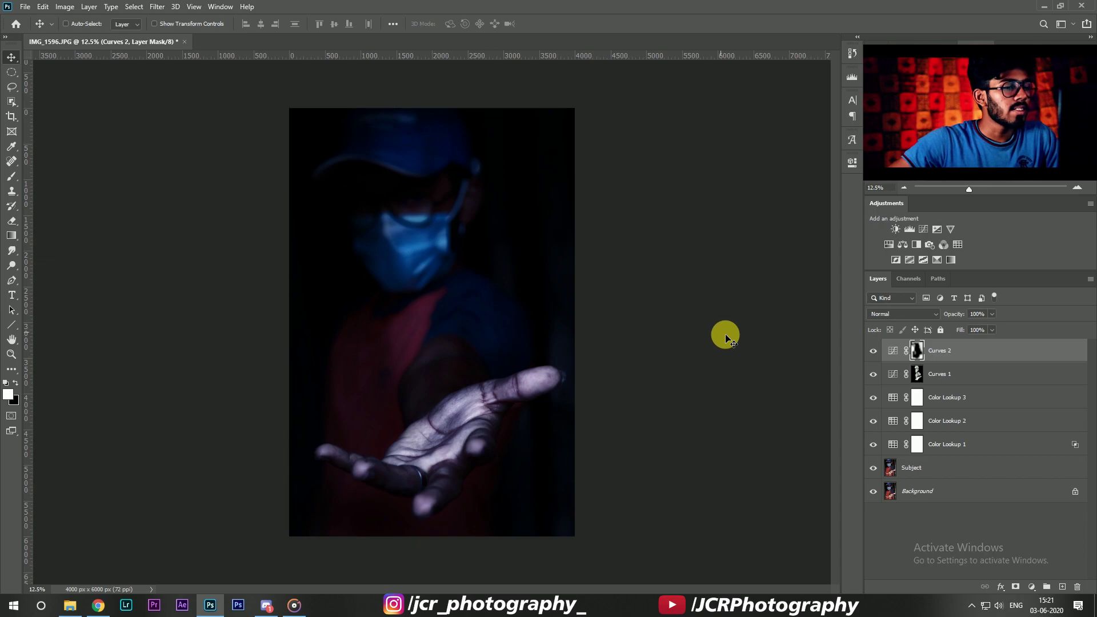
# Add a Solid Color fill layer in orange ff7e00 and set it to Soft Light blending.
pyautogui.click(1036, 590)
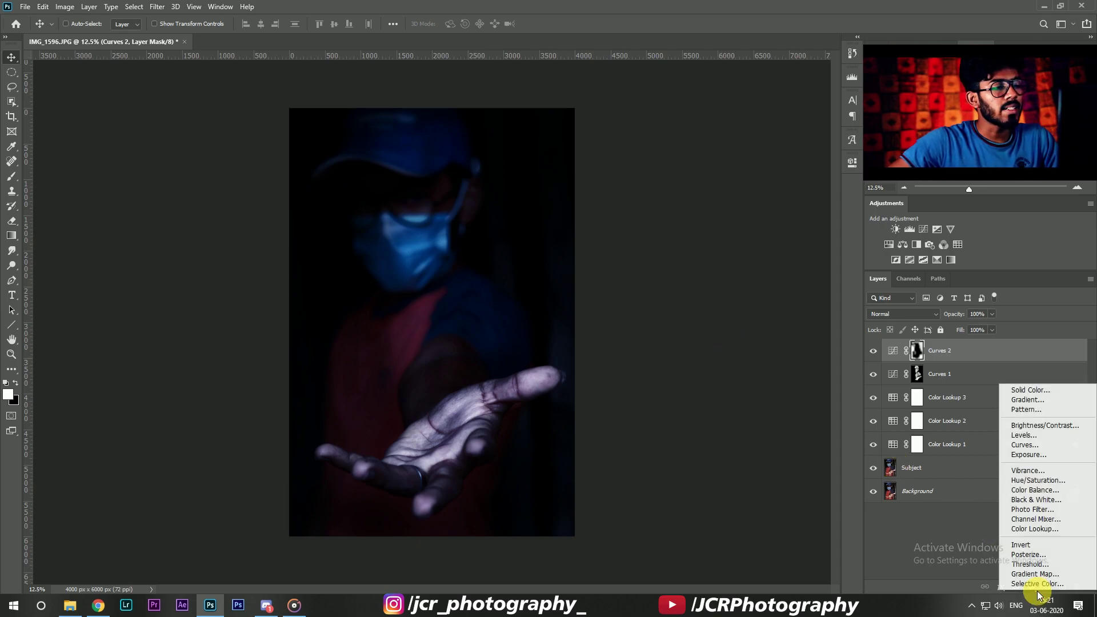
pyautogui.click(1036, 392)
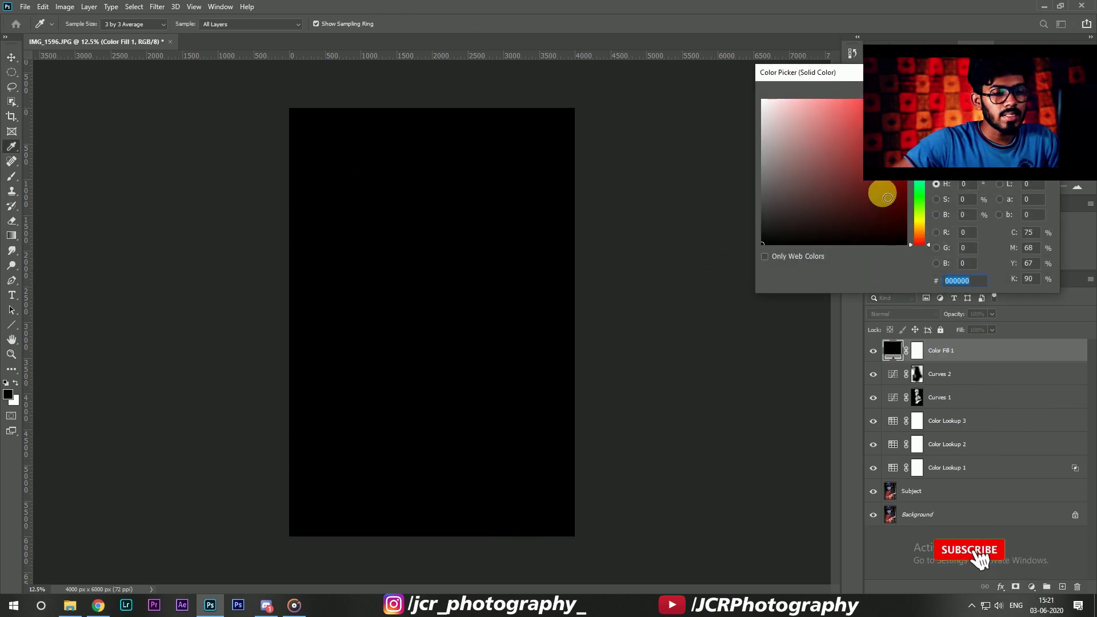
pyautogui.moveTo(917, 243); pyautogui.dragTo(920, 232)
pyautogui.moveTo(898, 105); pyautogui.dragTo(907, 98)
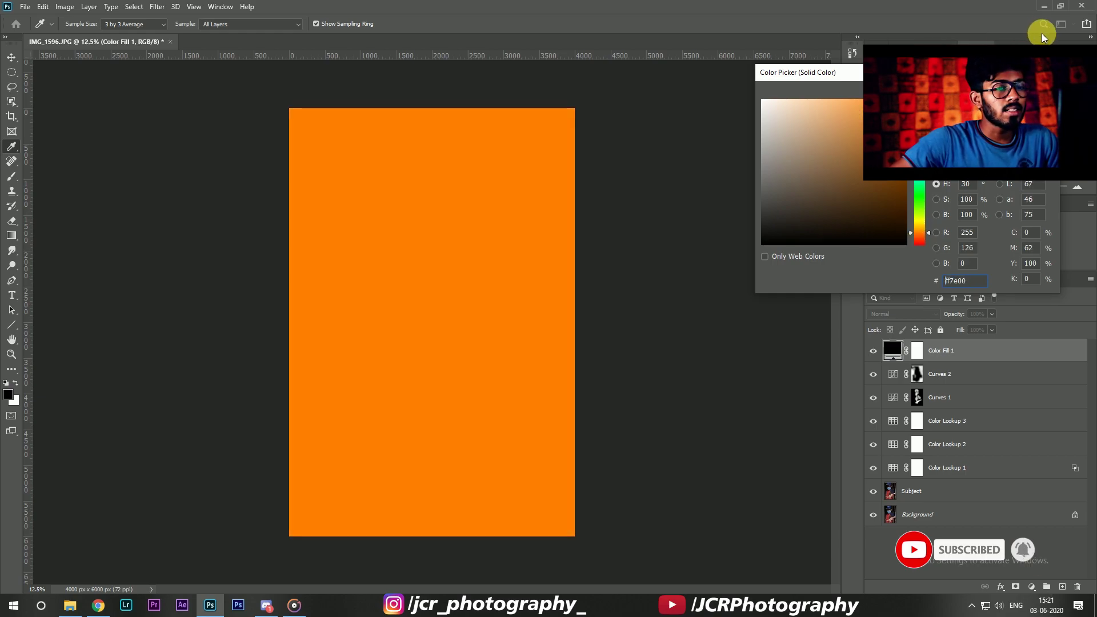
pyautogui.click(1018, 92)
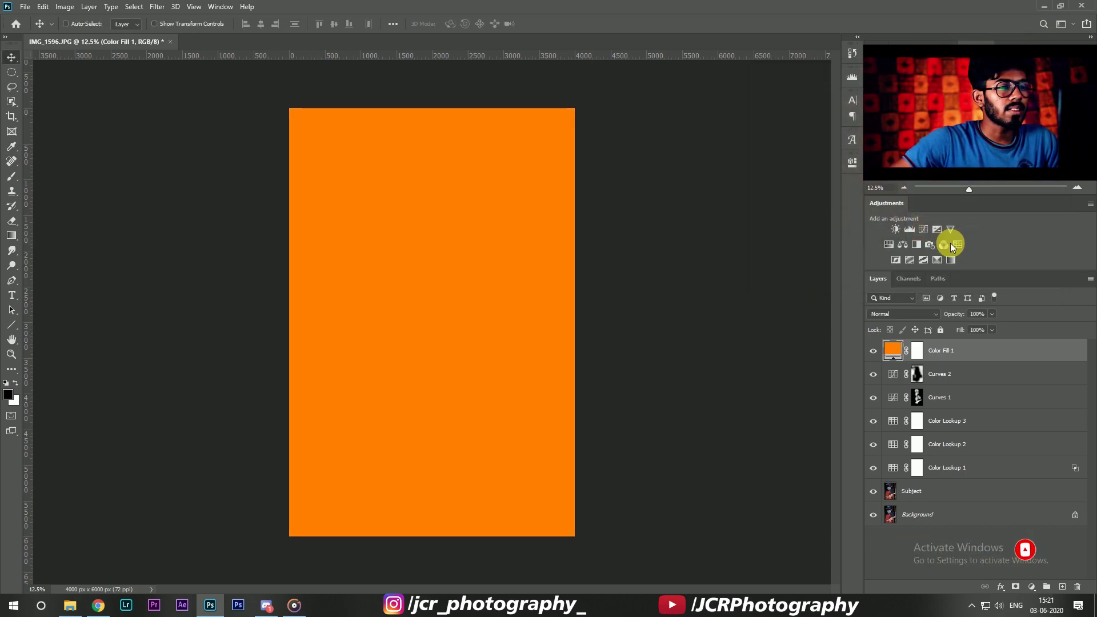
pyautogui.click(916, 315)
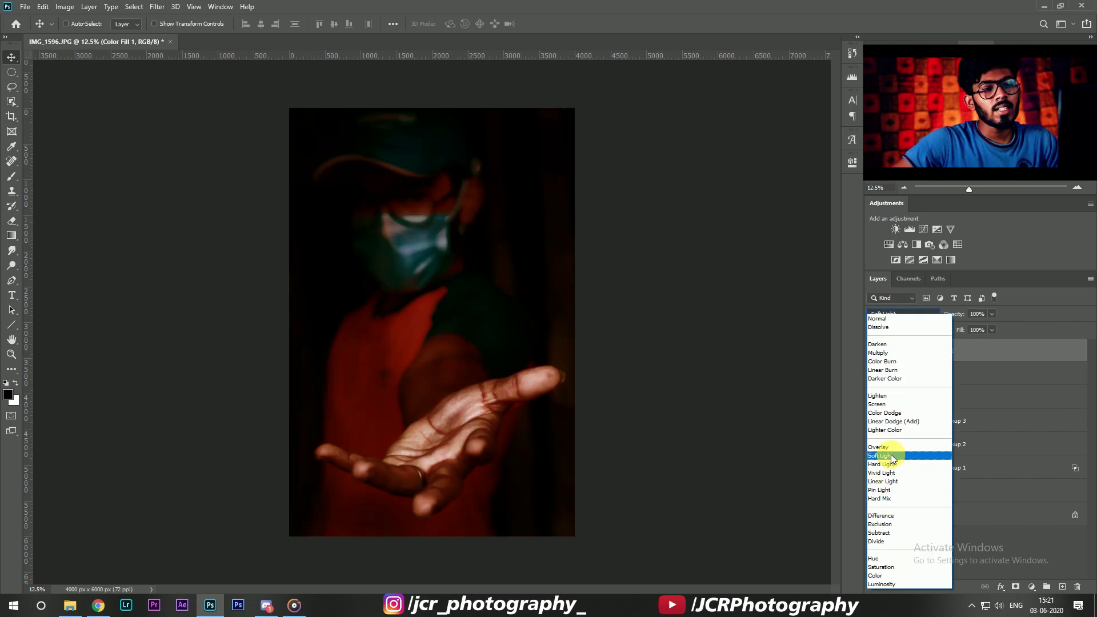
pyautogui.click(888, 455)
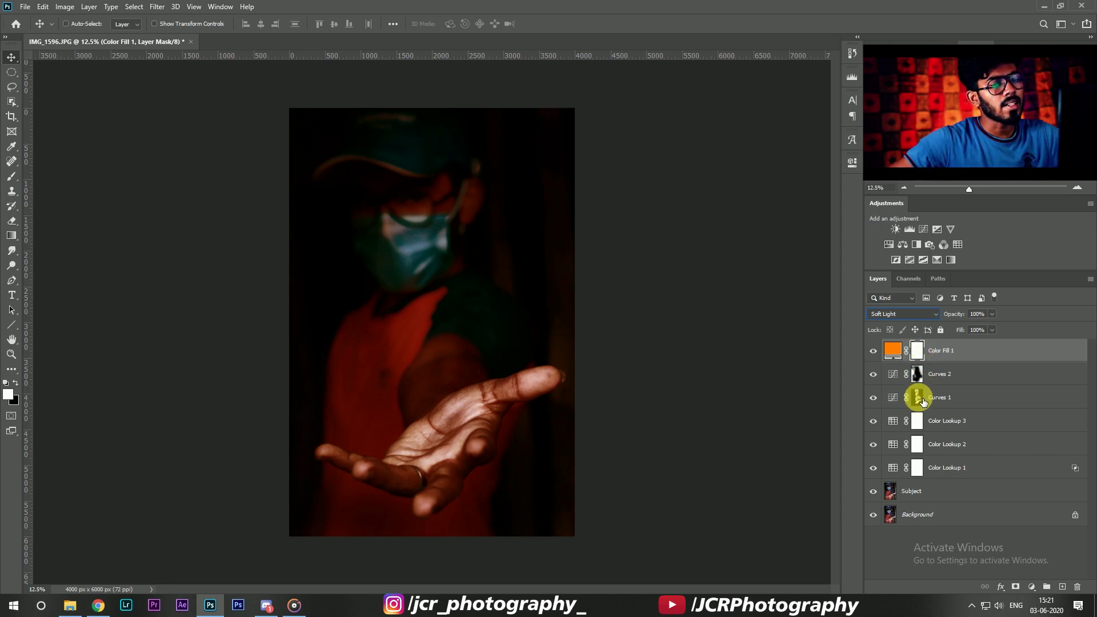
# Replace the orange fill layer's mask with the mask of the Curves 1 layer.
pyautogui.moveTo(924, 401); pyautogui.dragTo(917, 352)
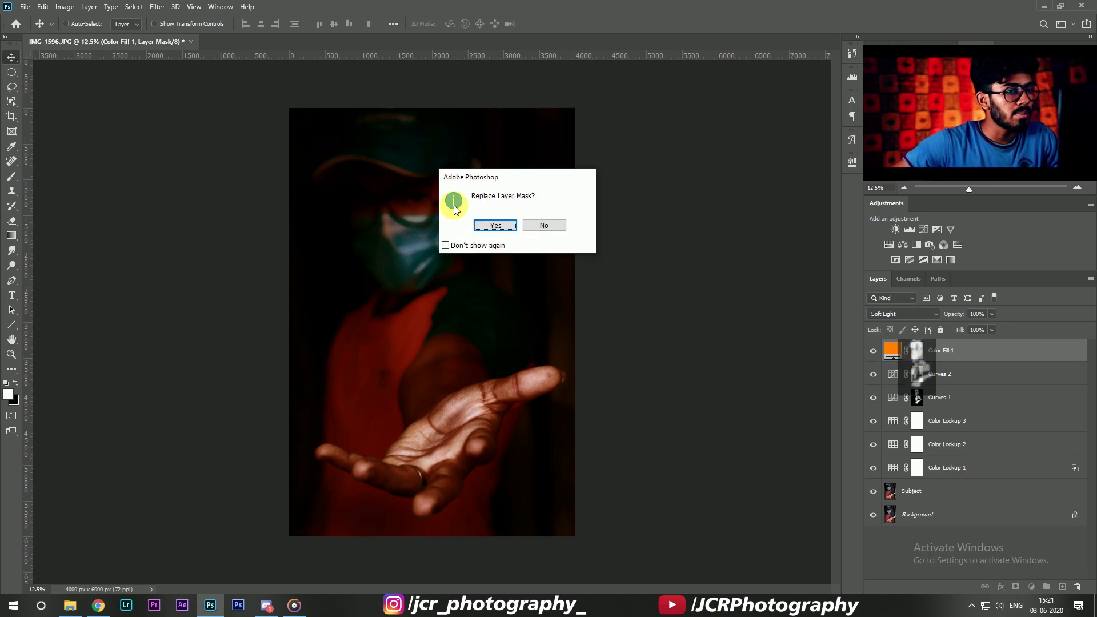
pyautogui.click(499, 225)
pyautogui.press('b')
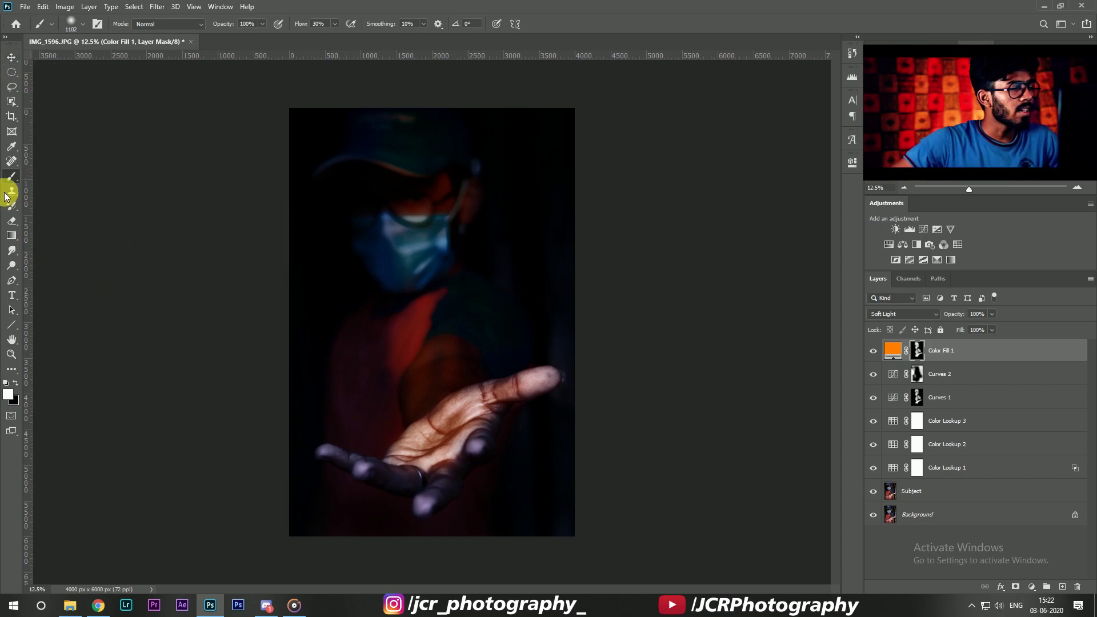
# Add the three-line text "STAY HOME", "STAY SAFE", "JCR" and move it down to sit just above the open palm.
pyautogui.click(11, 301)
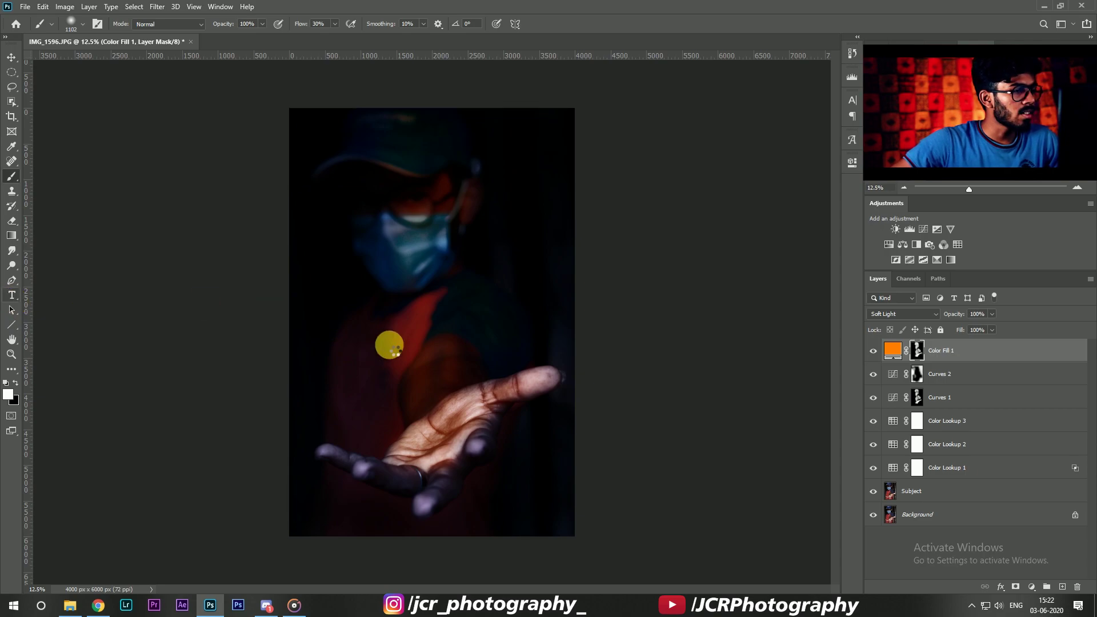
pyautogui.click(406, 343)
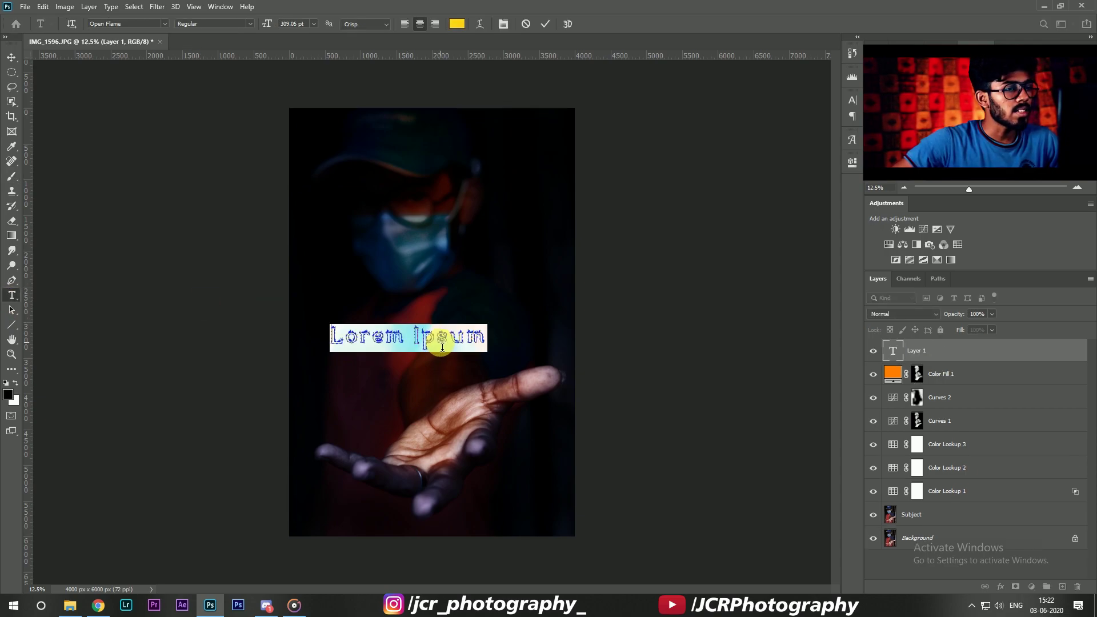
pyautogui.write('STA')
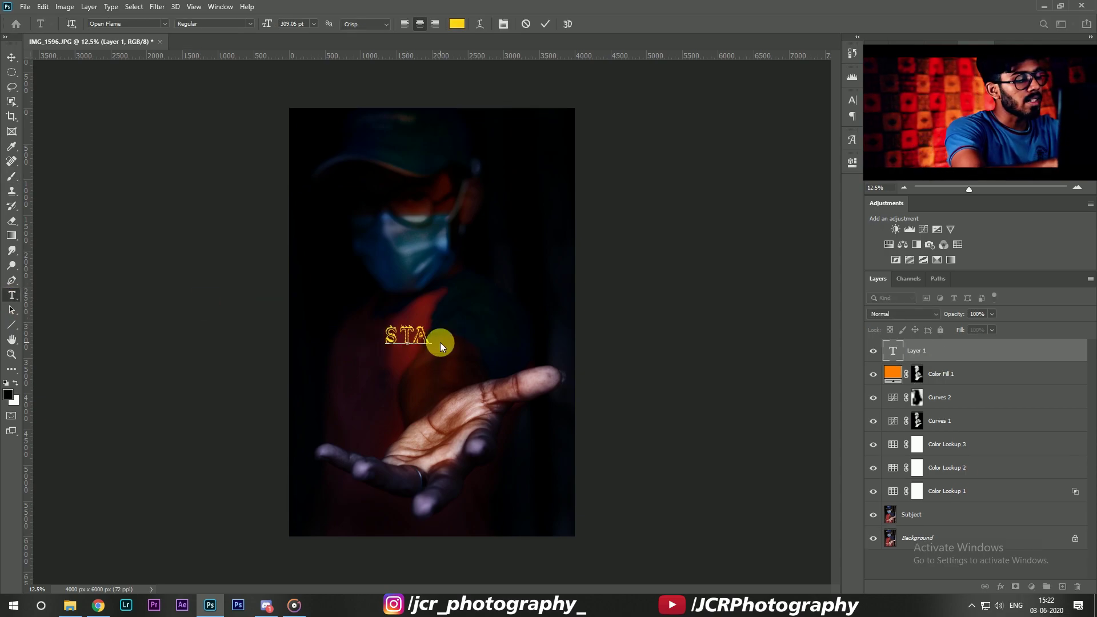
pyautogui.write('Y HOME')
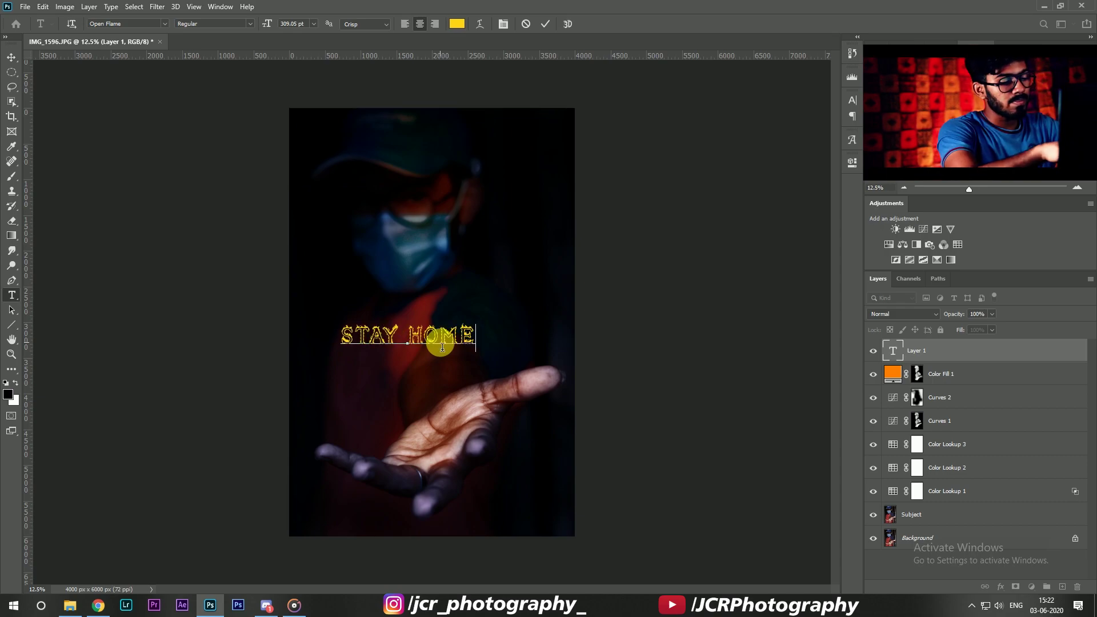
pyautogui.press('Return')
pyautogui.write('STAY SAFE')
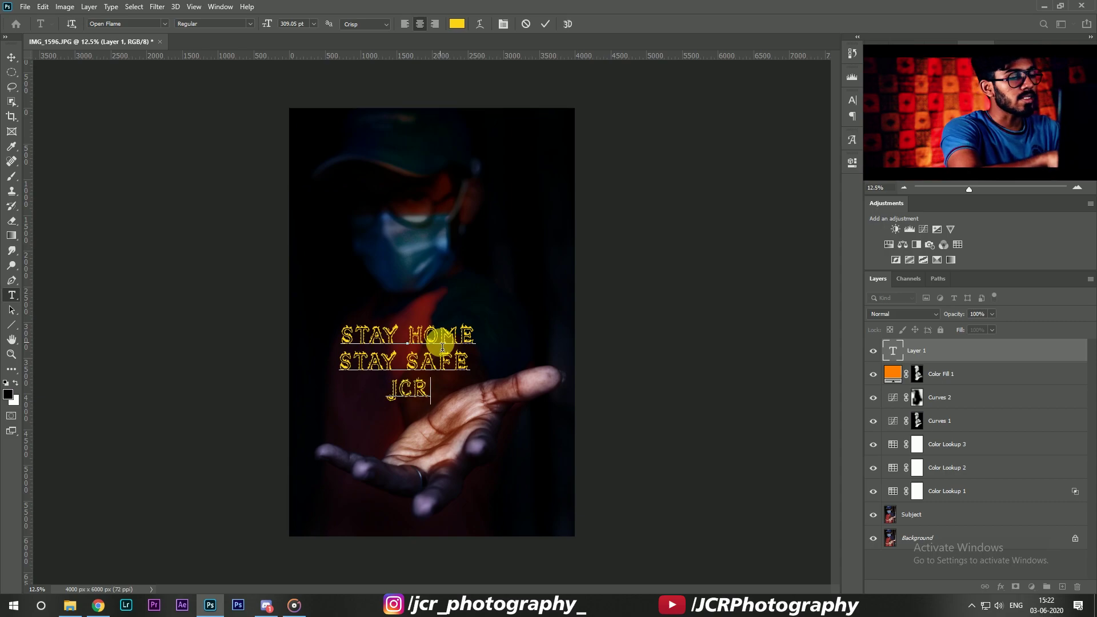
pyautogui.write(' JCR')
pyautogui.click(544, 24)
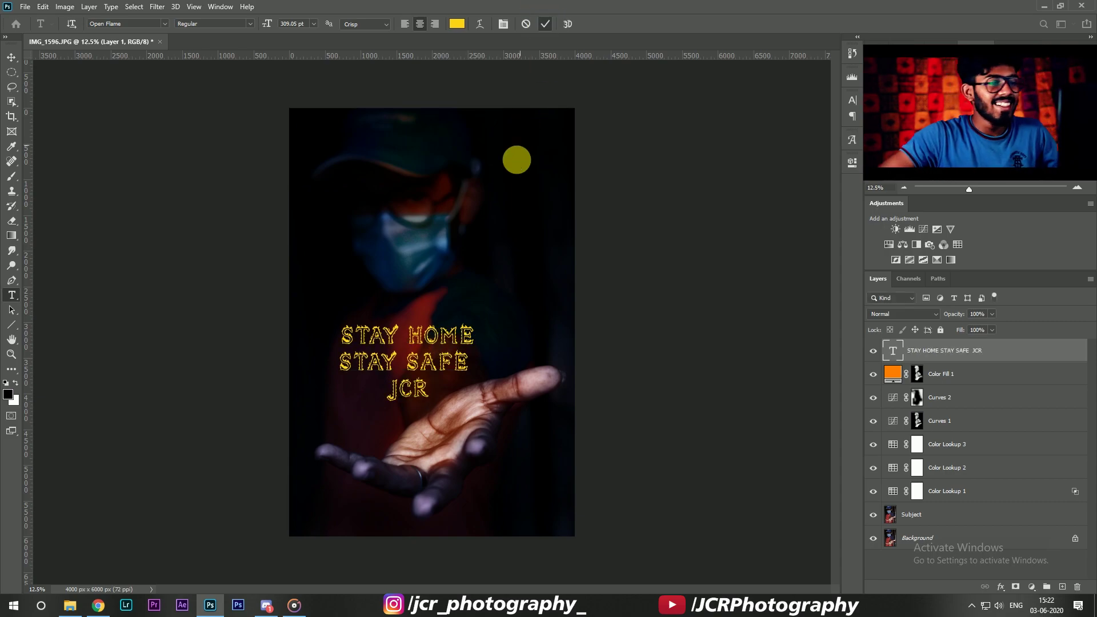
pyautogui.moveTo(449, 377); pyautogui.dragTo(449, 410)
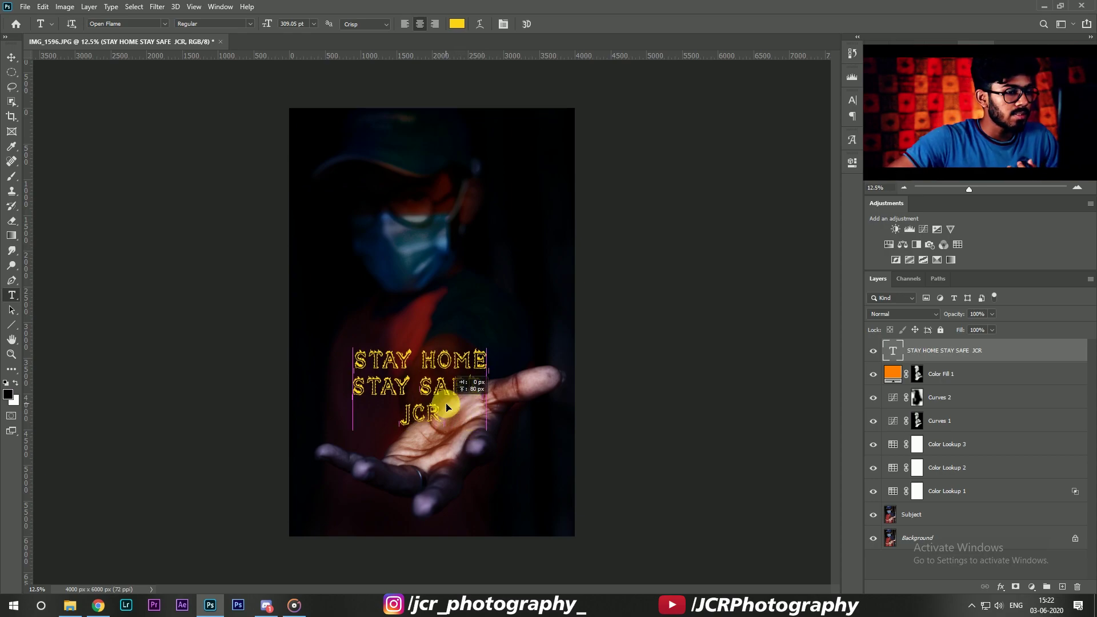
# Apply a Bevel & Emboss effect with 512% depth to the text layer.
pyautogui.doubleClick(1073, 357)
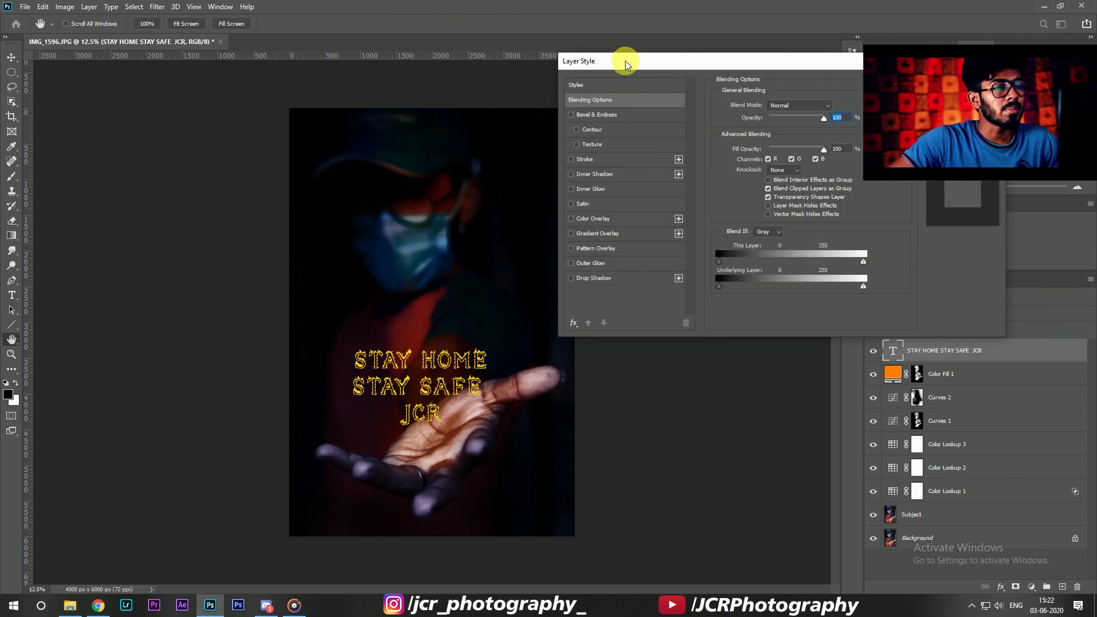
pyautogui.moveTo(627, 60); pyautogui.dragTo(599, 122)
pyautogui.click(554, 178)
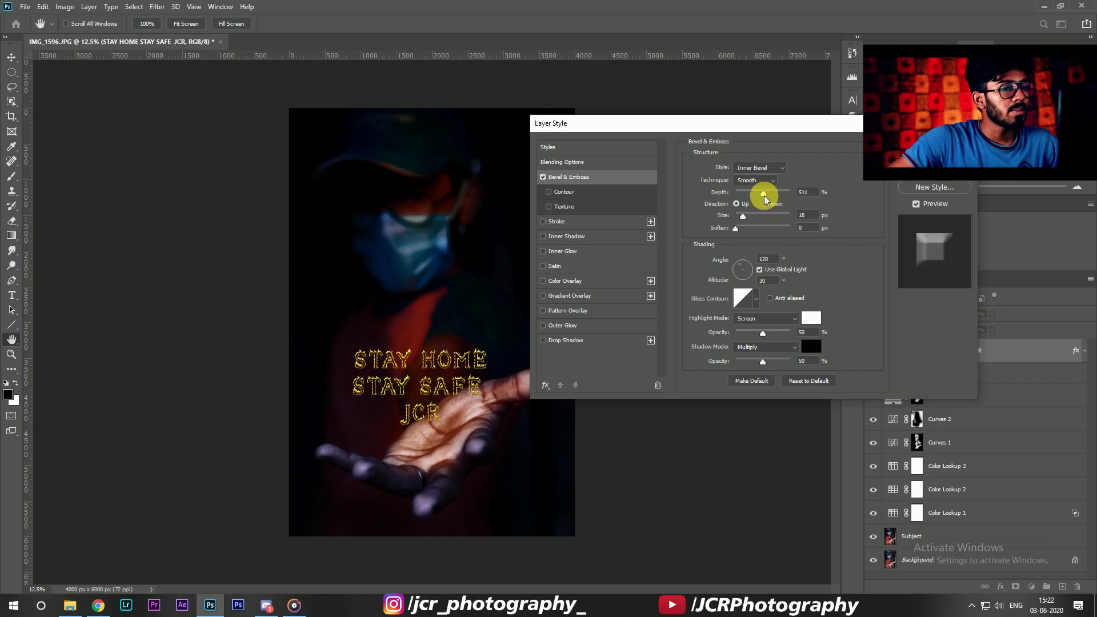
pyautogui.click(763, 196)
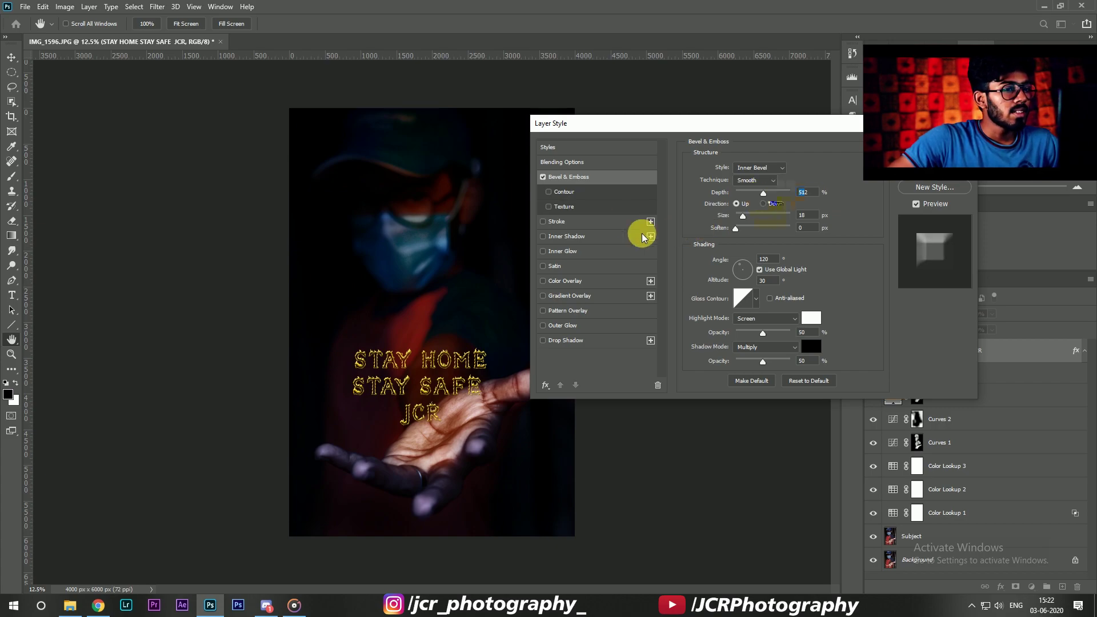
# Add an orange Inner Glow and a Satin effect to the text layer.
pyautogui.click(559, 252)
pyautogui.click(716, 207)
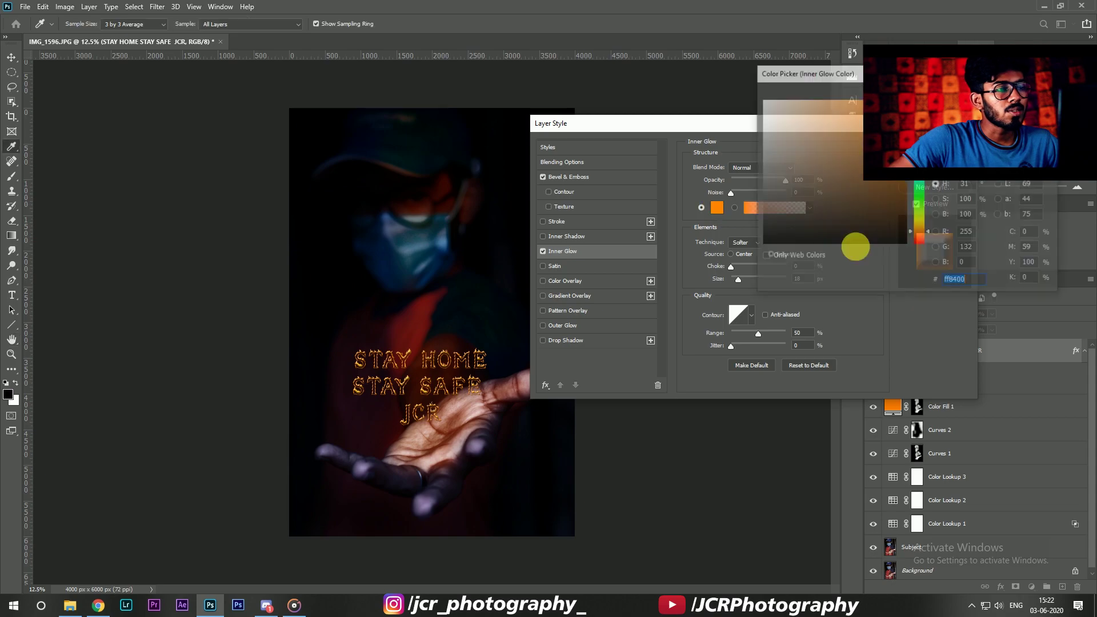
pyautogui.press('Return')
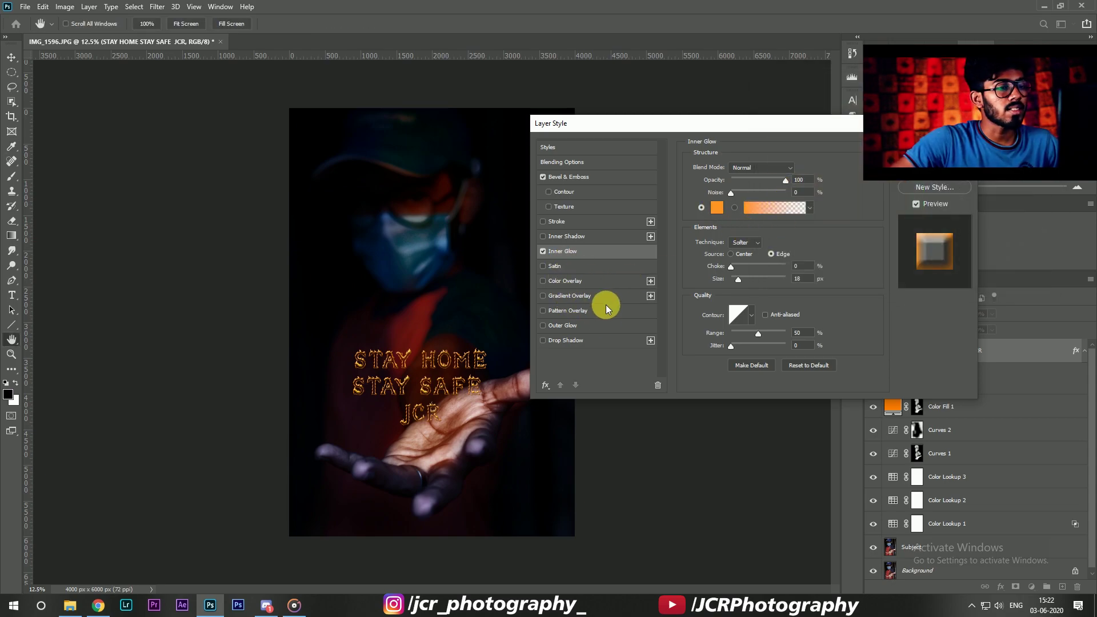
pyautogui.click(571, 264)
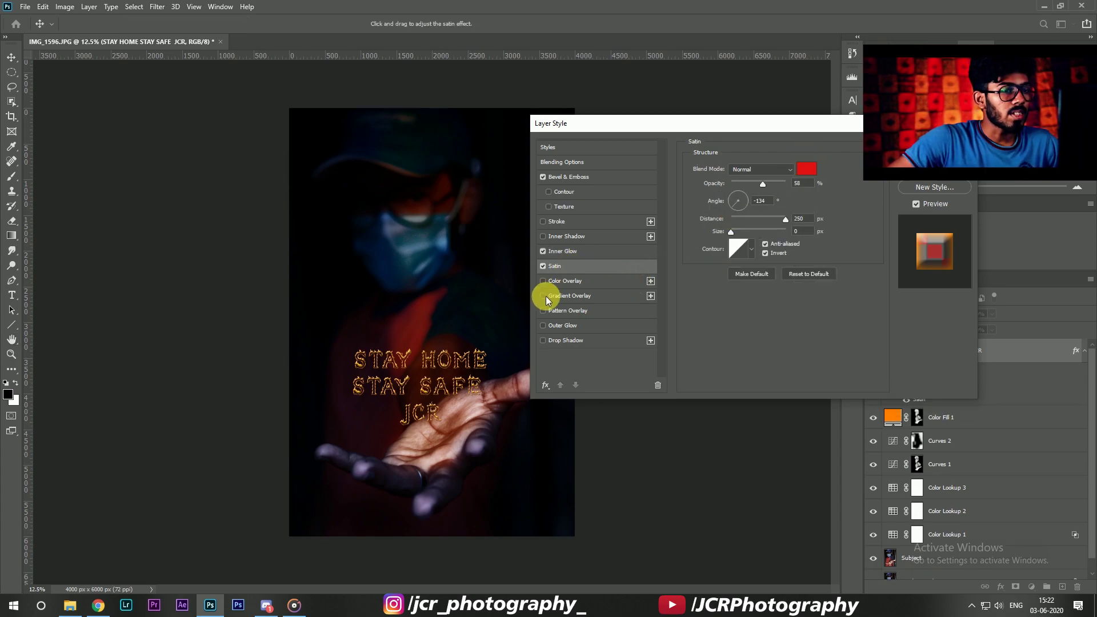
# Add an Outer Glow to the text with 100% opacity, 166 px size and a slightly more muted orange color.
pyautogui.click(579, 326)
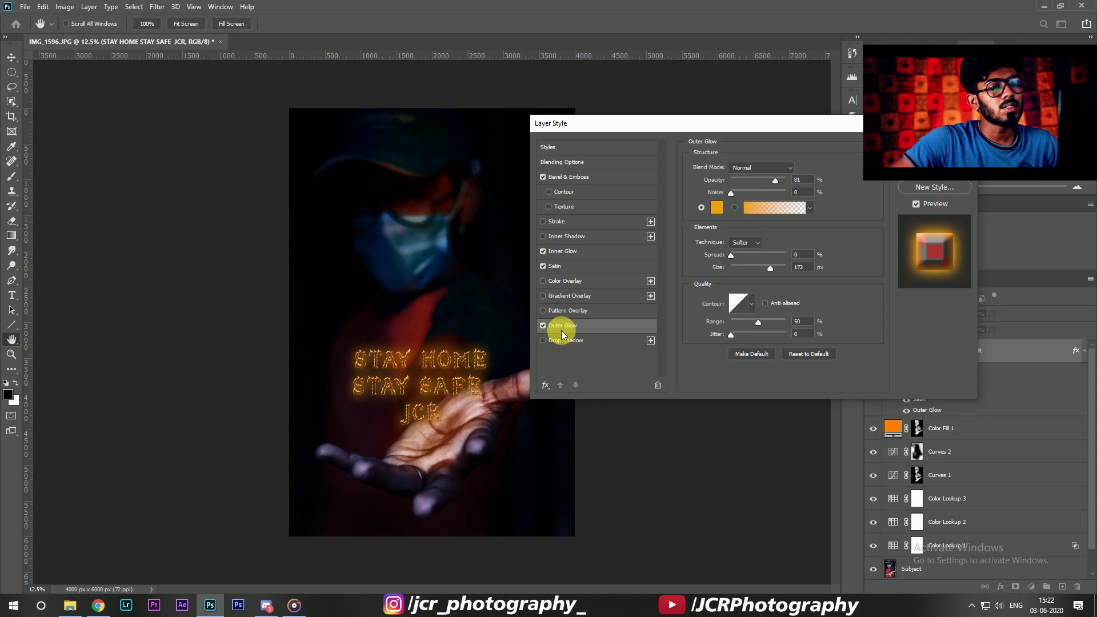
pyautogui.moveTo(775, 181); pyautogui.dragTo(800, 182)
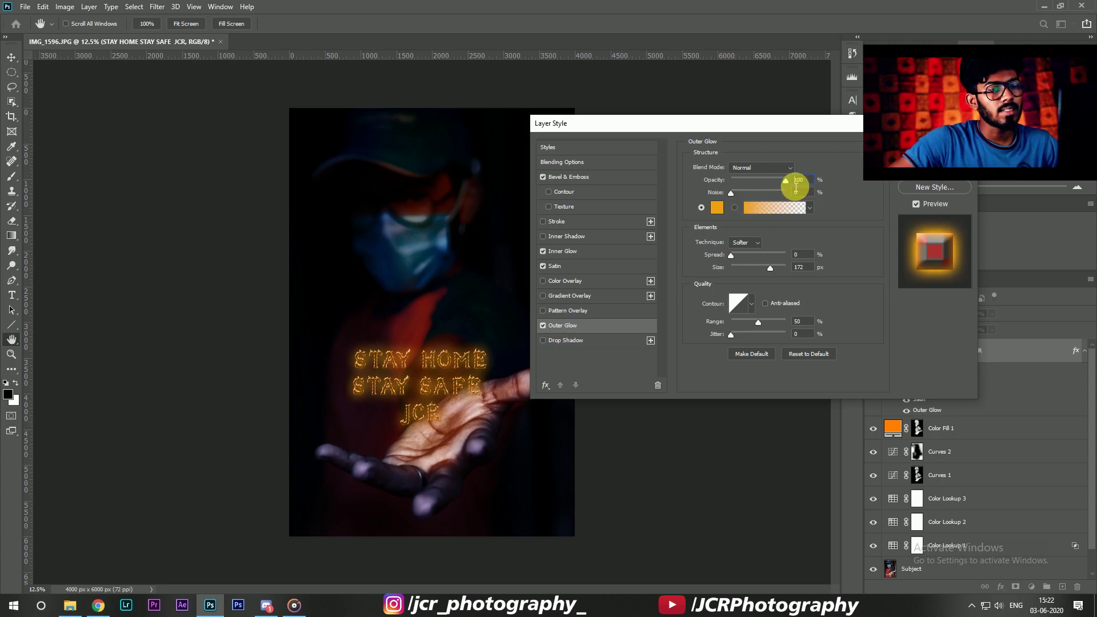
pyautogui.moveTo(765, 268); pyautogui.dragTo(769, 269)
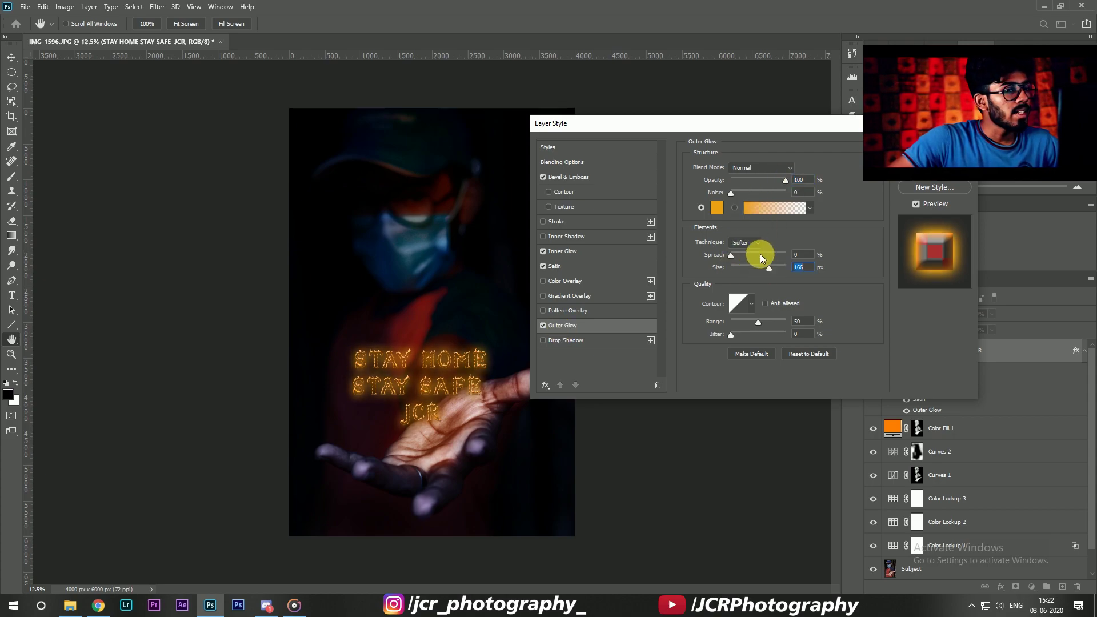
pyautogui.click(717, 208)
pyautogui.moveTo(902, 107); pyautogui.dragTo(876, 125)
pyautogui.press('Return')
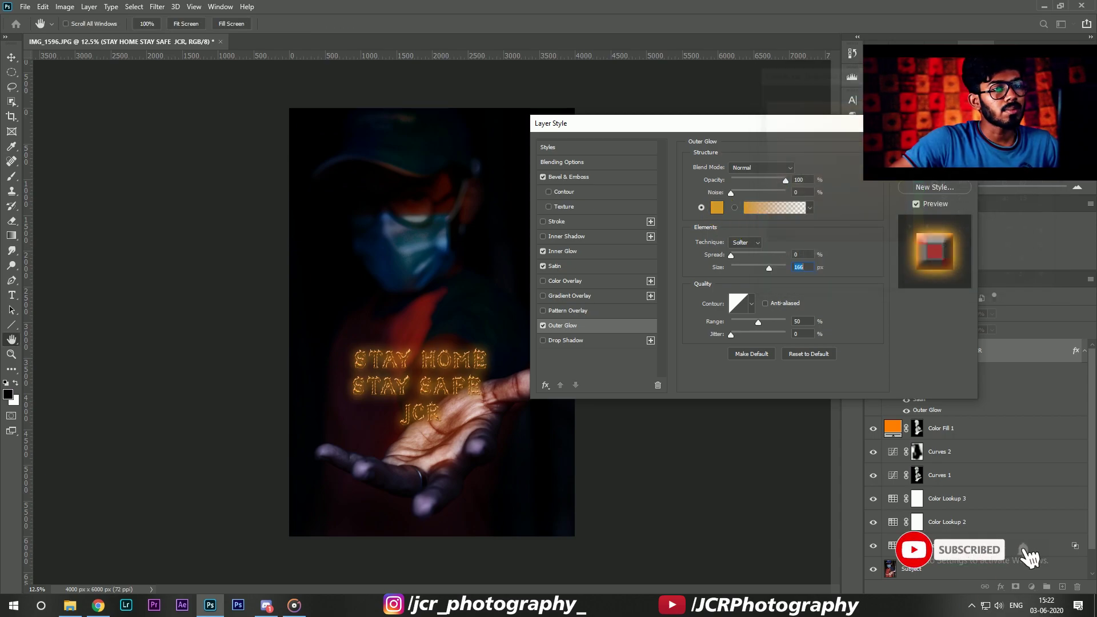
# Add a Drop Shadow to the text layer in orange ff9946 and apply the layer styles.
pyautogui.click(559, 340)
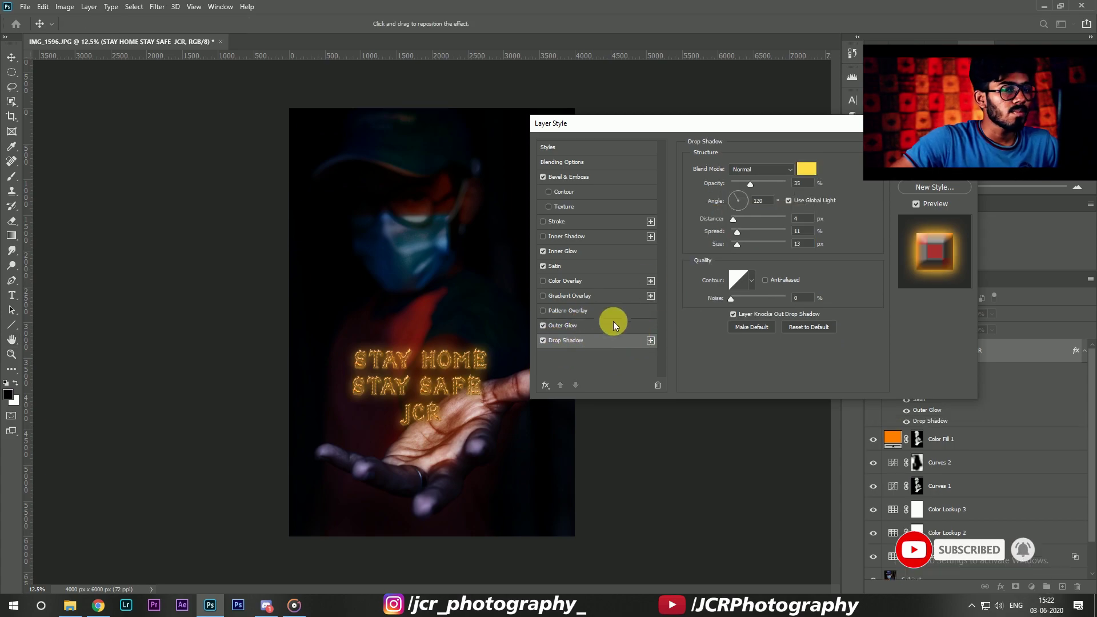
pyautogui.click(806, 169)
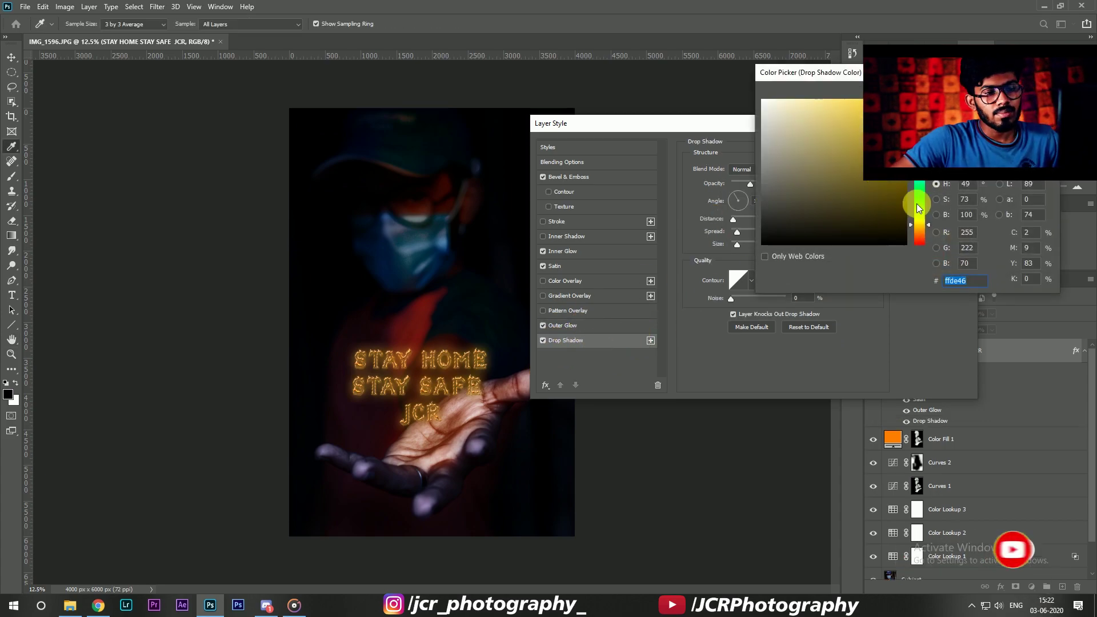
pyautogui.moveTo(919, 224); pyautogui.dragTo(919, 233)
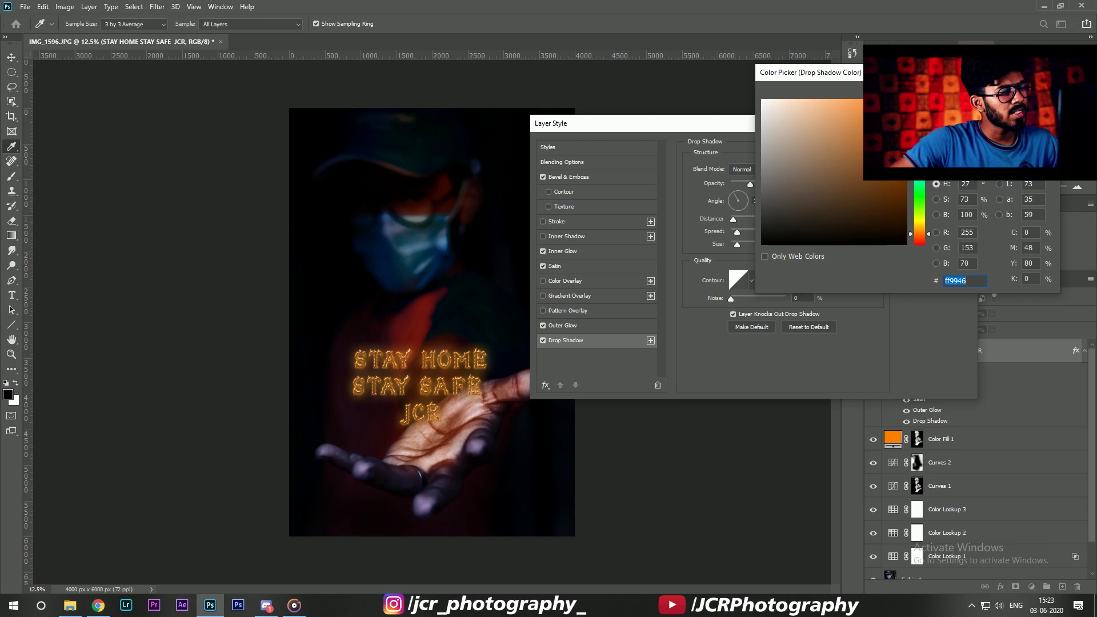
pyautogui.press('Return')
pyautogui.click(935, 147)
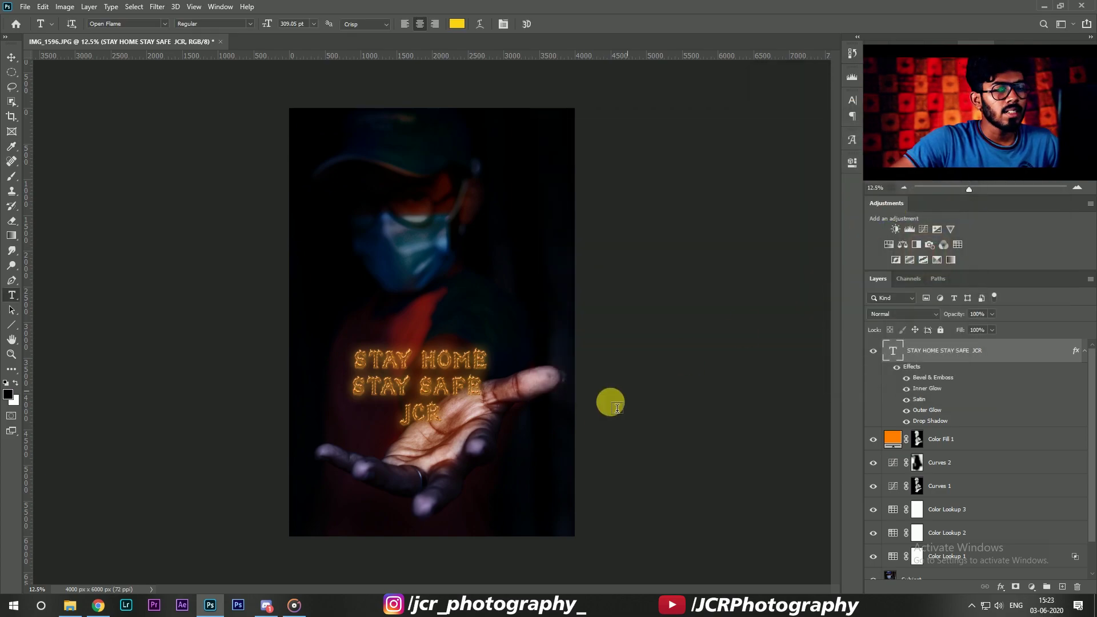
# Add a Curves adjustment above the text layer and shape its RGB curve into an S, with brighter highlights and darker shadows.
pyautogui.hotkey('ctrl', '+')
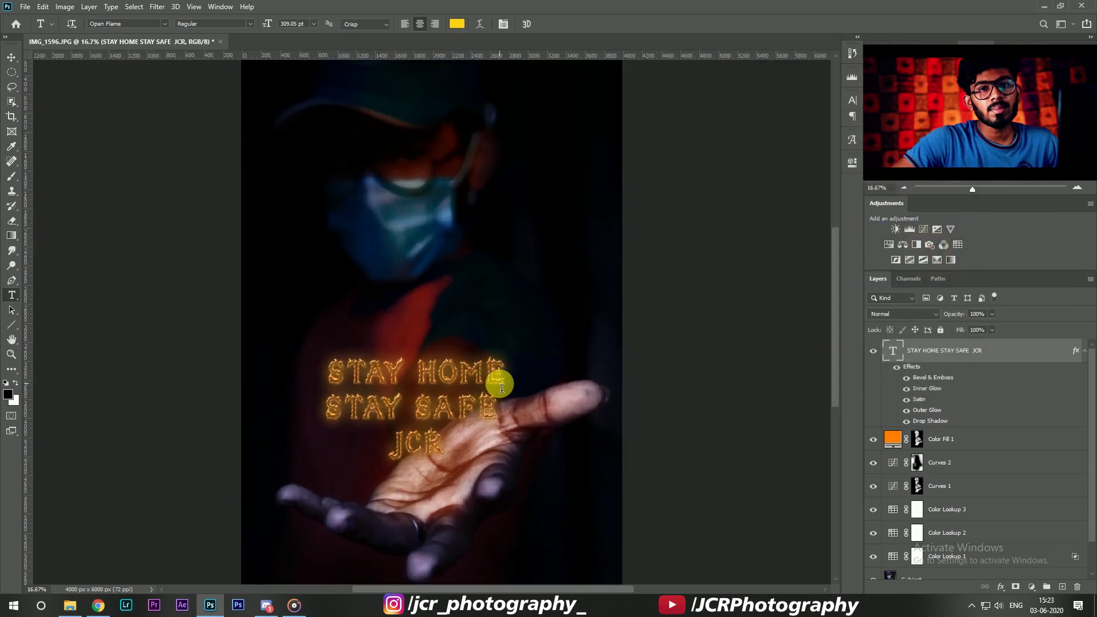
pyautogui.scroll(-2, 500, 391)
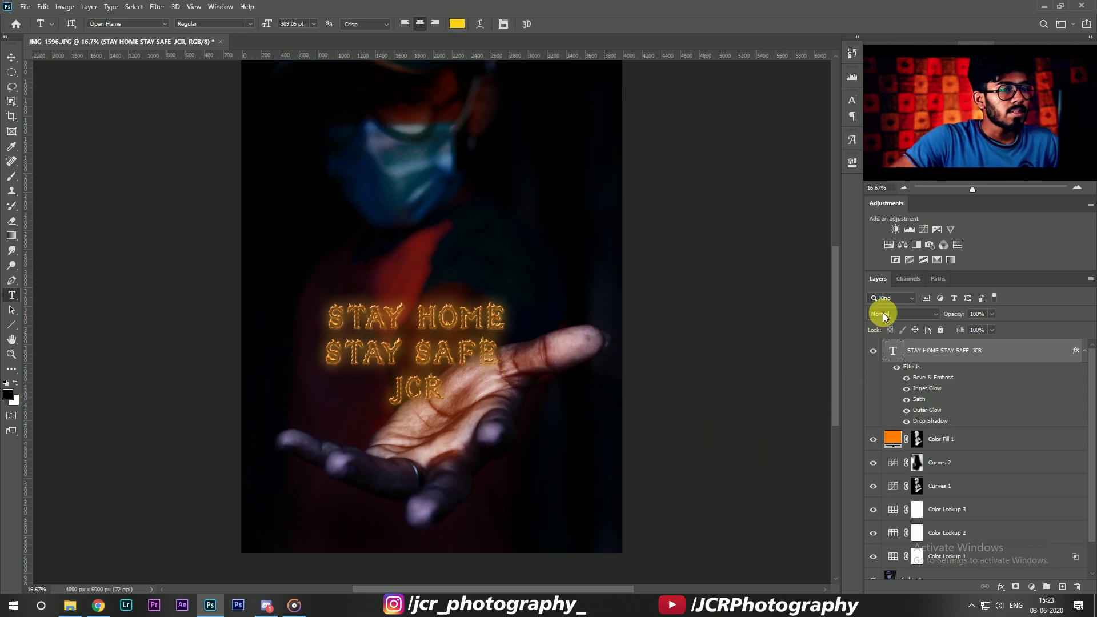
pyautogui.scroll(1, 520, 281)
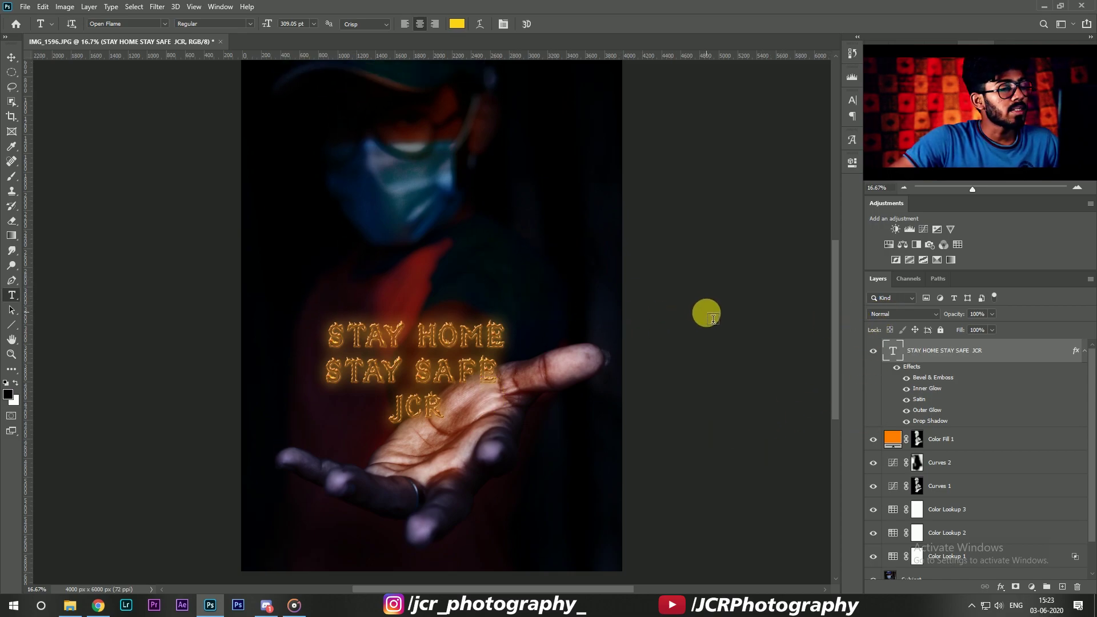
pyautogui.click(923, 229)
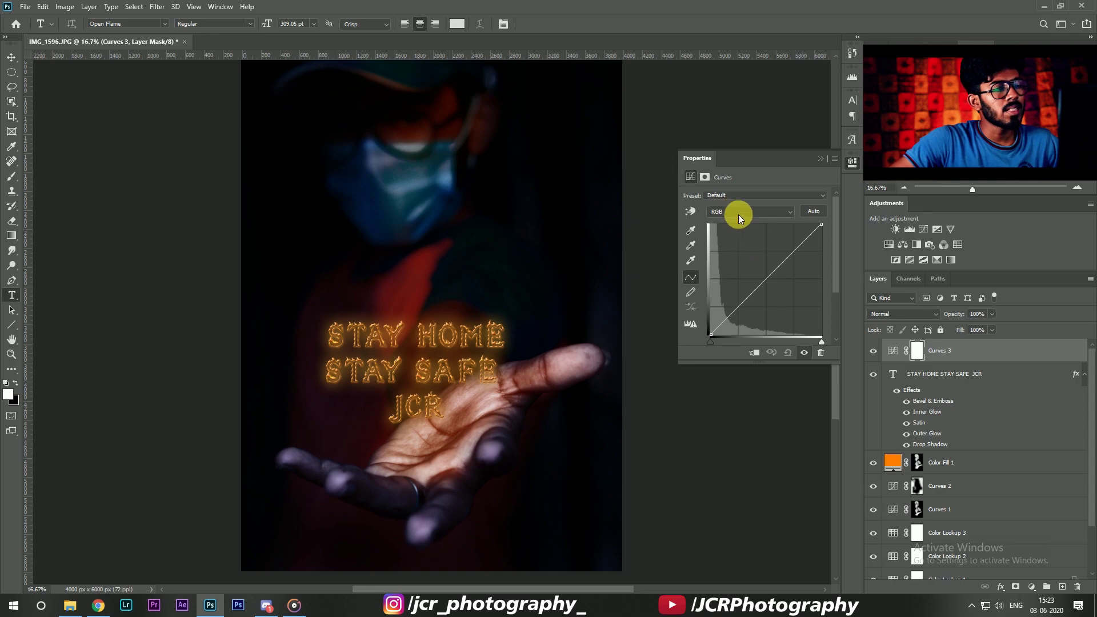
pyautogui.moveTo(777, 277); pyautogui.dragTo(792, 244)
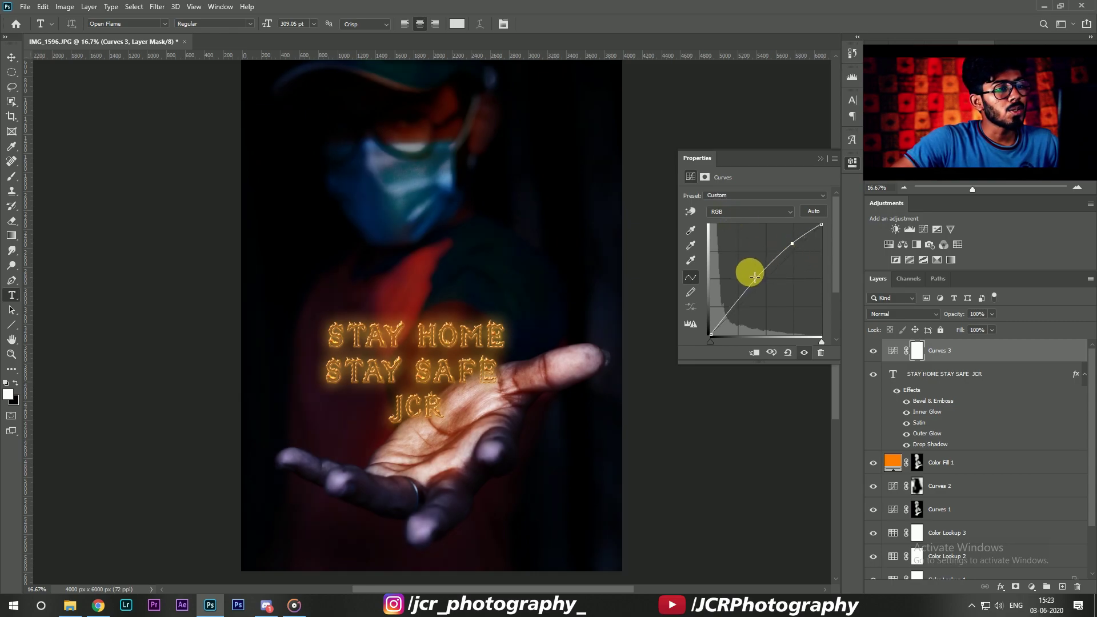
pyautogui.click(739, 302)
pyautogui.moveTo(739, 302); pyautogui.dragTo(738, 312)
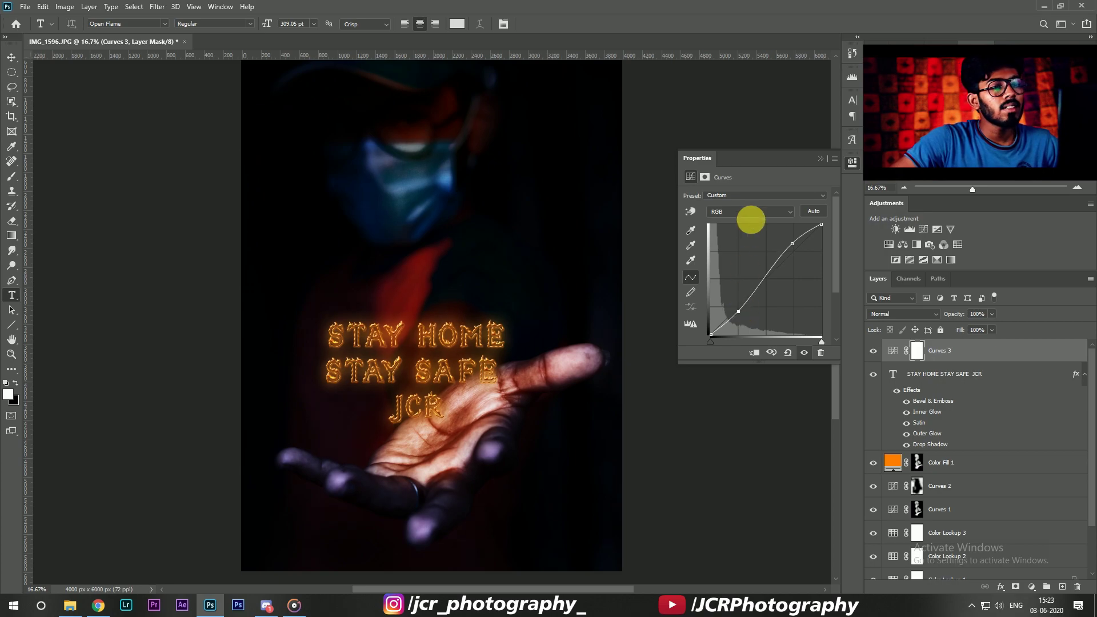
# Raise the highlights of the Red channel in the new Curves adjustment.
pyautogui.click(755, 214)
pyautogui.click(751, 232)
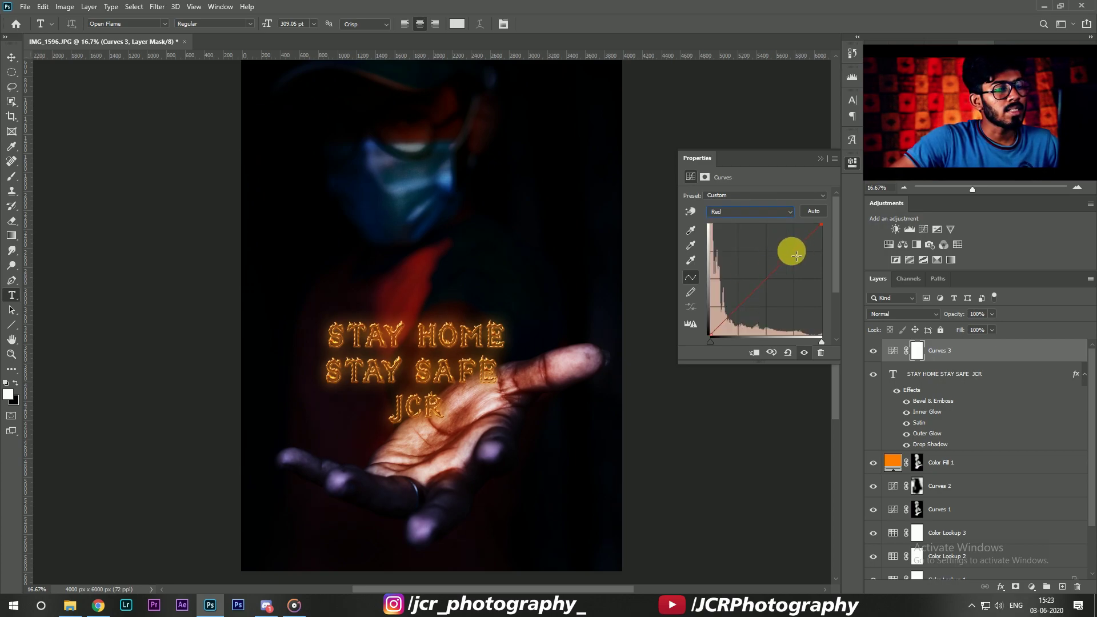
pyautogui.moveTo(797, 255); pyautogui.dragTo(794, 246)
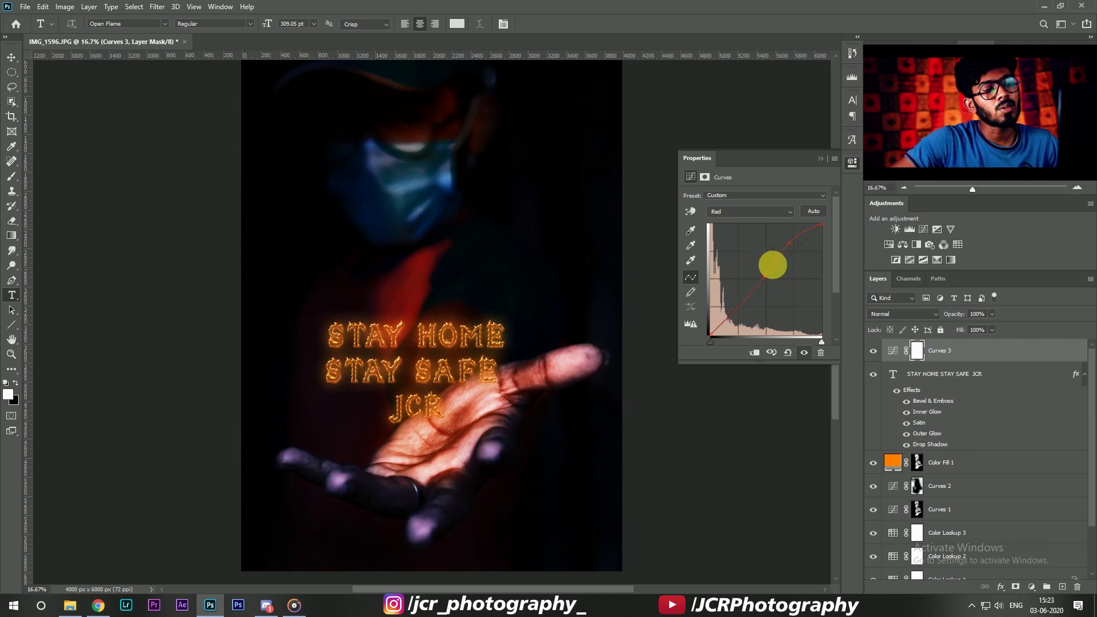
pyautogui.click(820, 162)
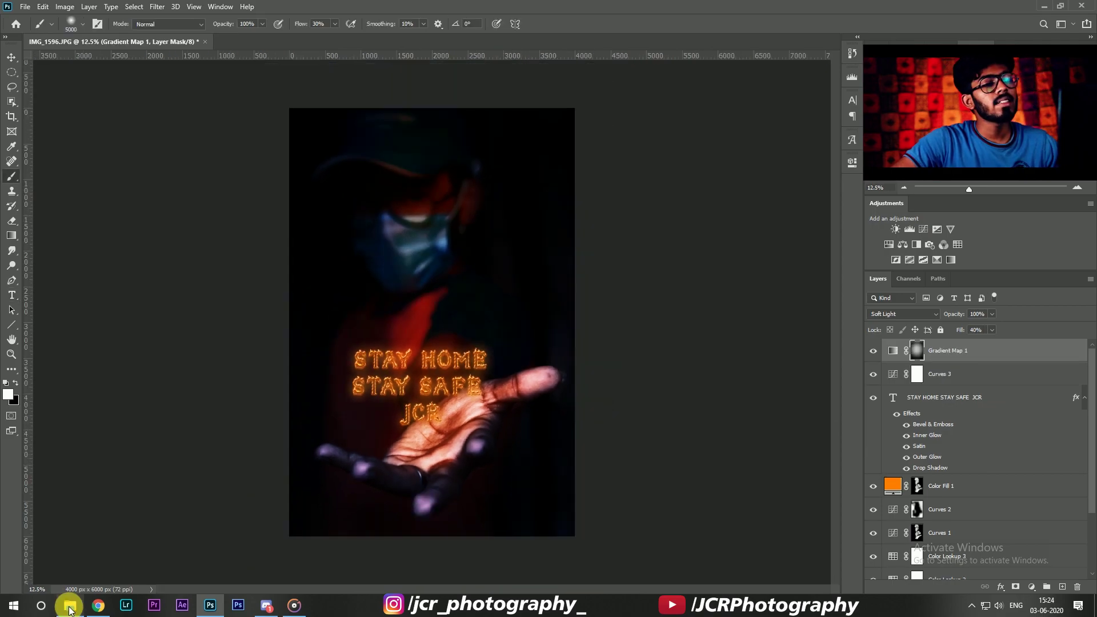
# Place the 189412_sparks-flying-png image in the portrait, rotated 90°, and stretch it to fill the whole canvas.
pyautogui.click(70, 605)
pyautogui.moveTo(335, 106); pyautogui.dragTo(536, 353)
pyautogui.moveTo(520, 303); pyautogui.dragTo(575, 537)
pyautogui.moveTo(403, 260); pyautogui.dragTo(289, 108)
# Set the sparks layer's blend mode to Linear Dodge (Add) and commit its placement.
pyautogui.click(902, 314)
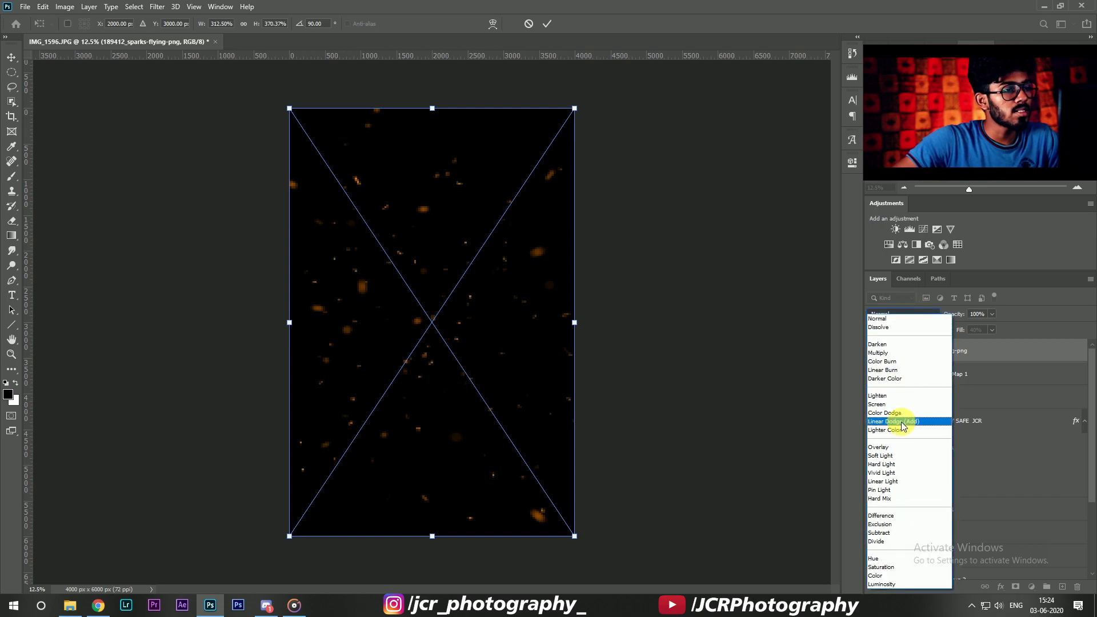
pyautogui.click(899, 416)
pyautogui.click(549, 24)
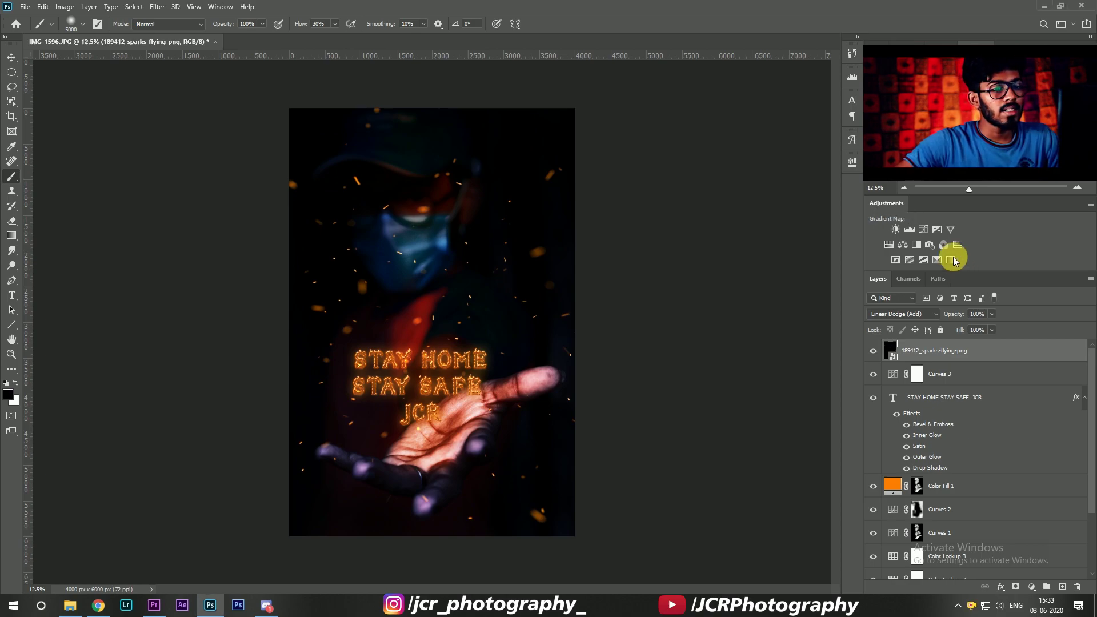
# Add a Gradient Map above the sparks using the reversed Orange_05 preset and set its blend mode to Soft Light.
pyautogui.click(951, 259)
pyautogui.click(762, 201)
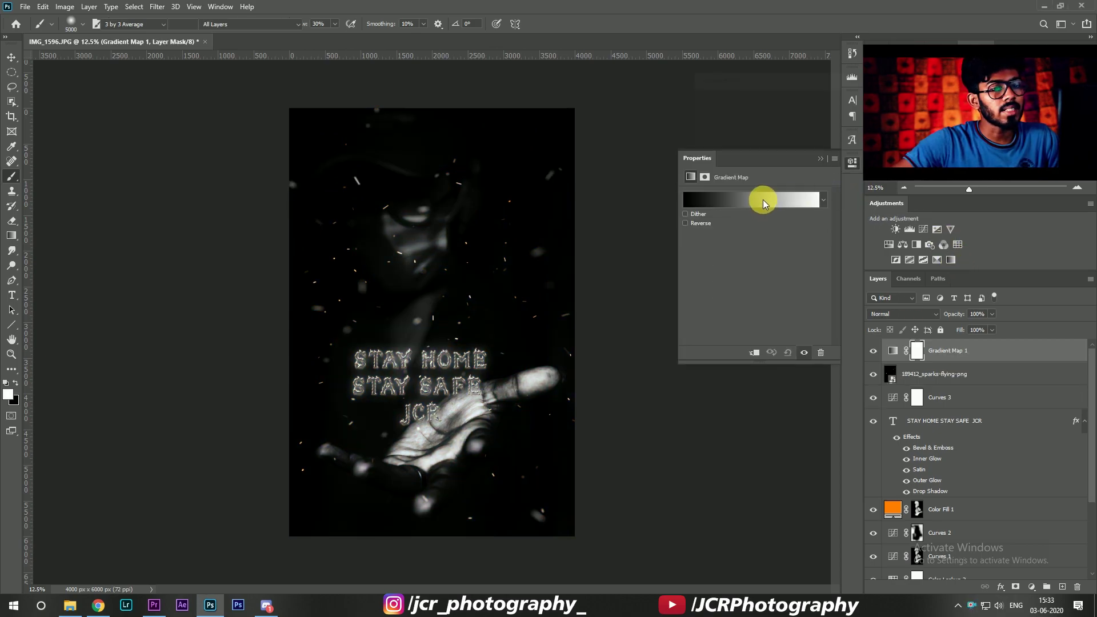
pyautogui.scroll(-1, 723, 180)
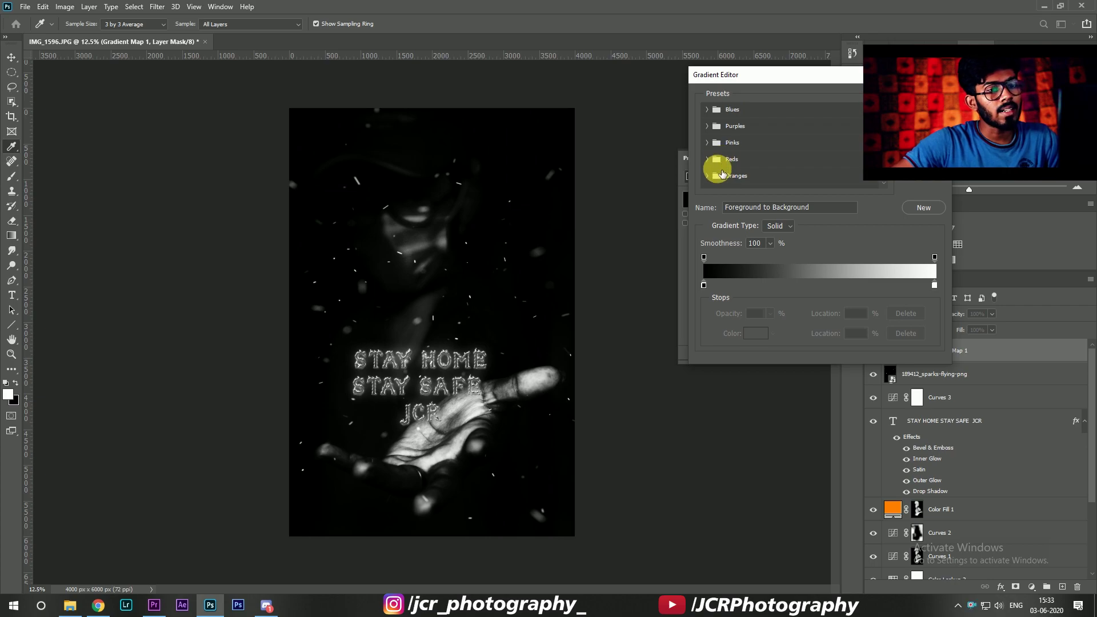
pyautogui.click(715, 177)
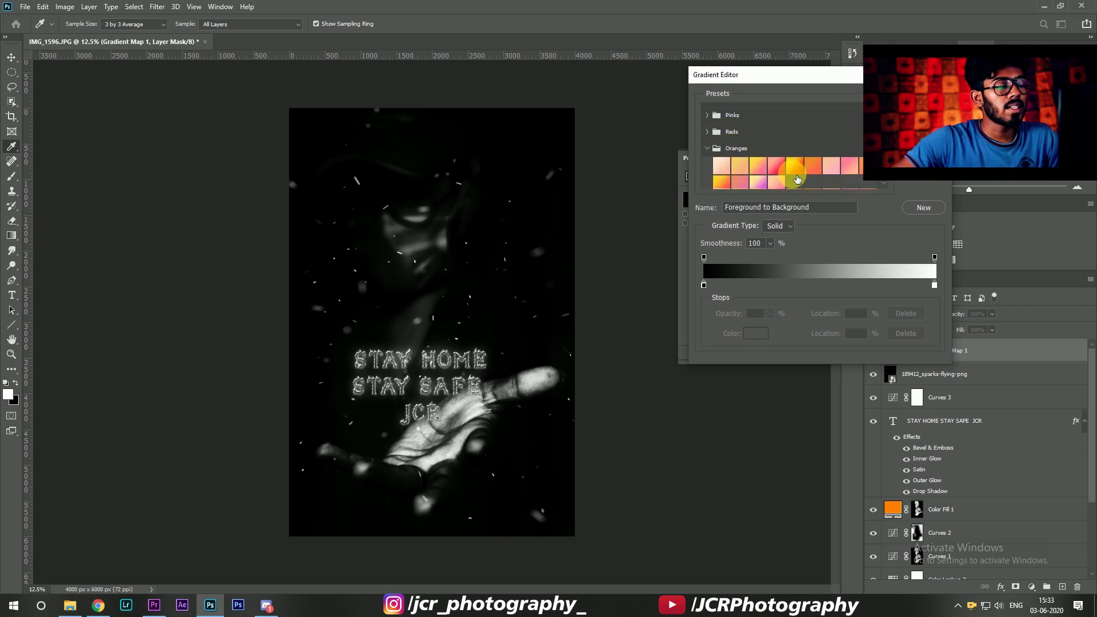
pyautogui.click(797, 166)
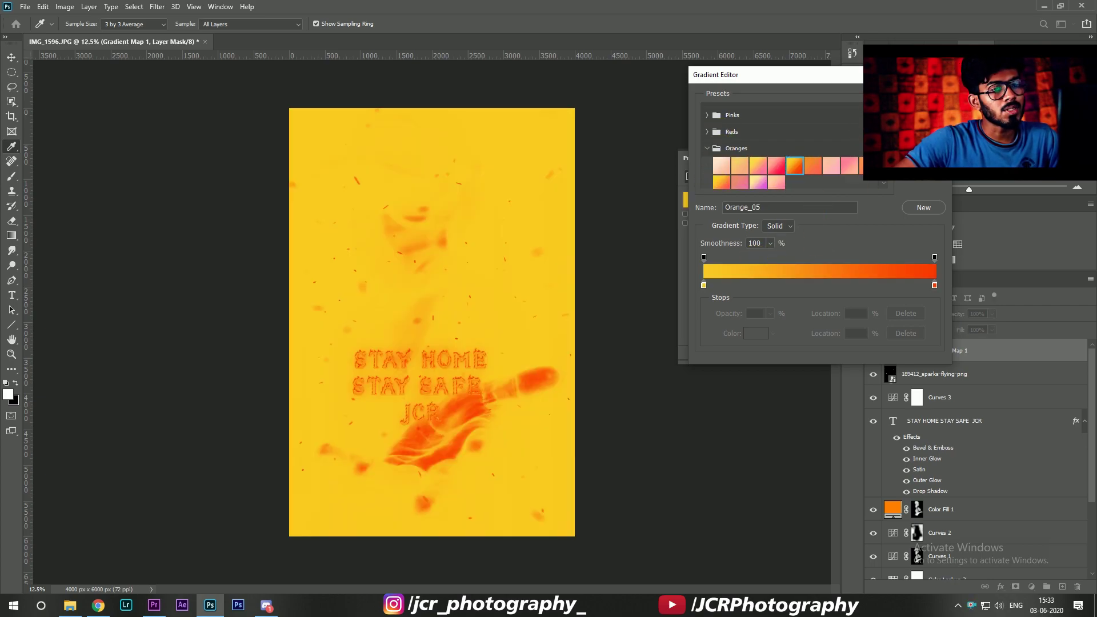
pyautogui.press('Return')
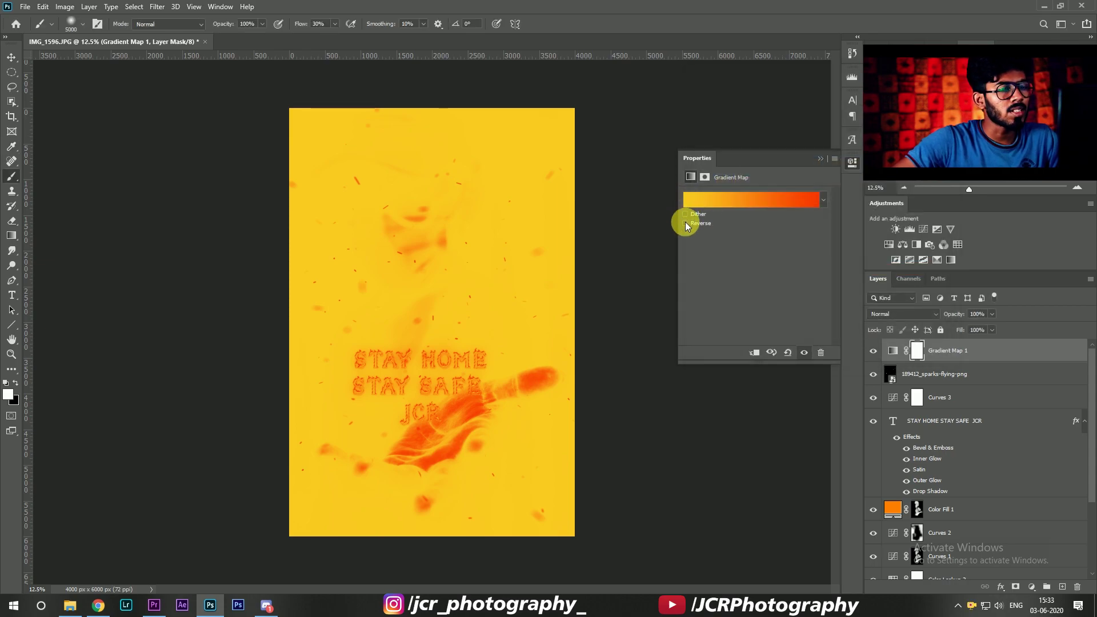
pyautogui.click(685, 223)
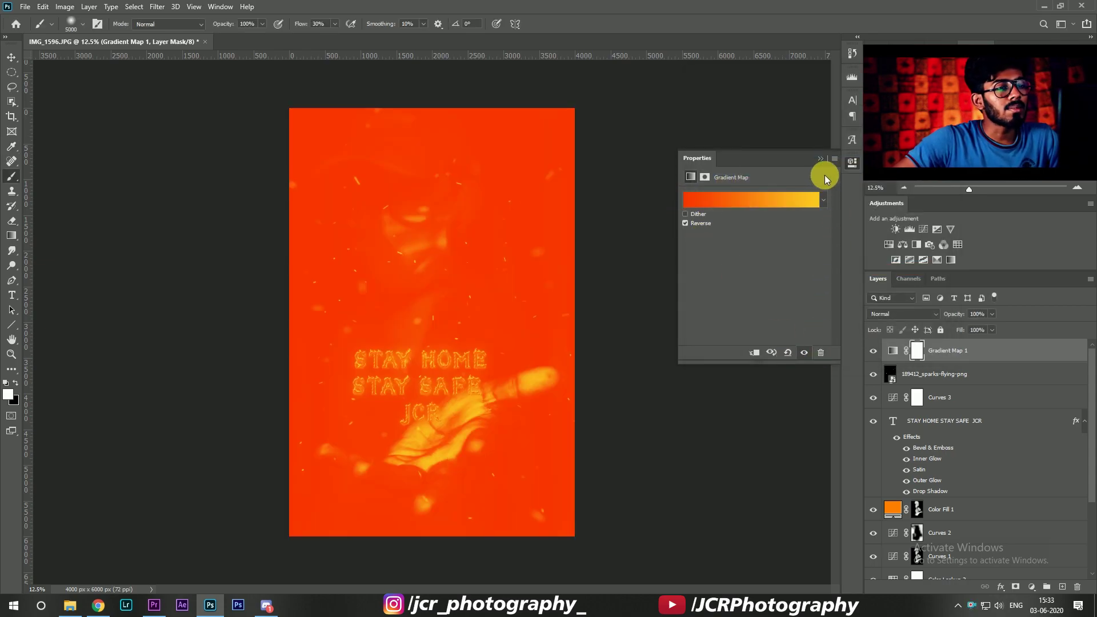
pyautogui.click(821, 159)
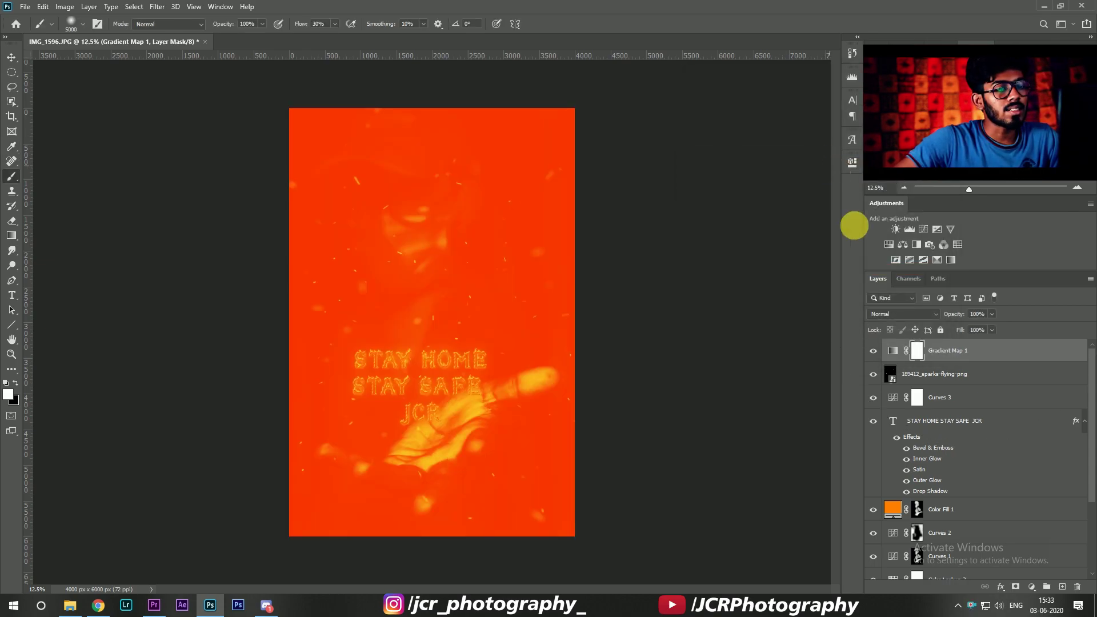
pyautogui.click(890, 315)
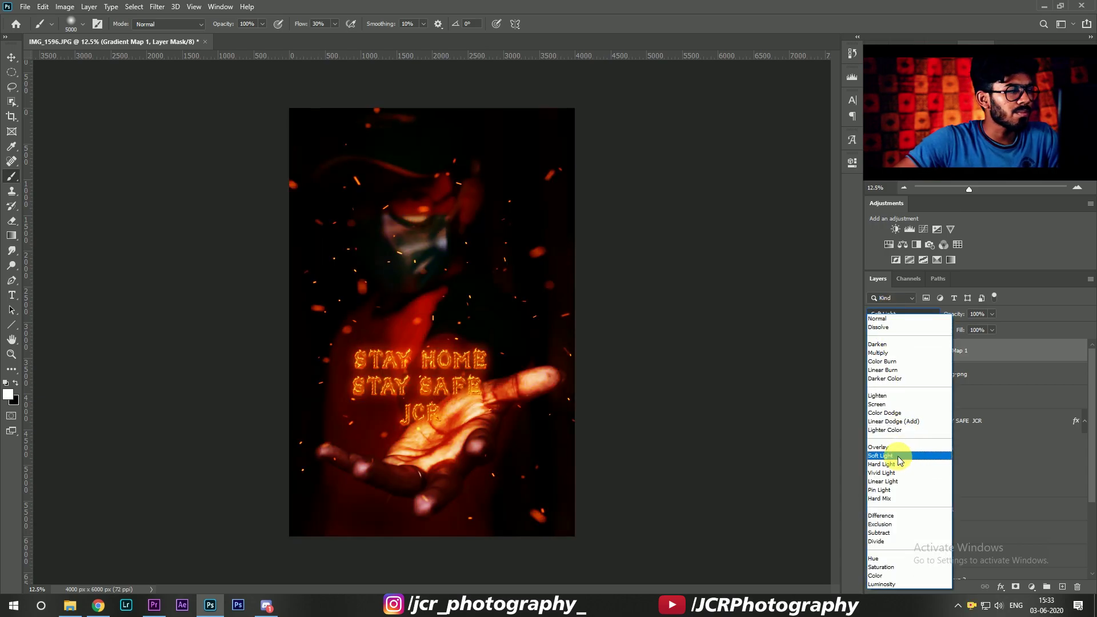
pyautogui.click(898, 455)
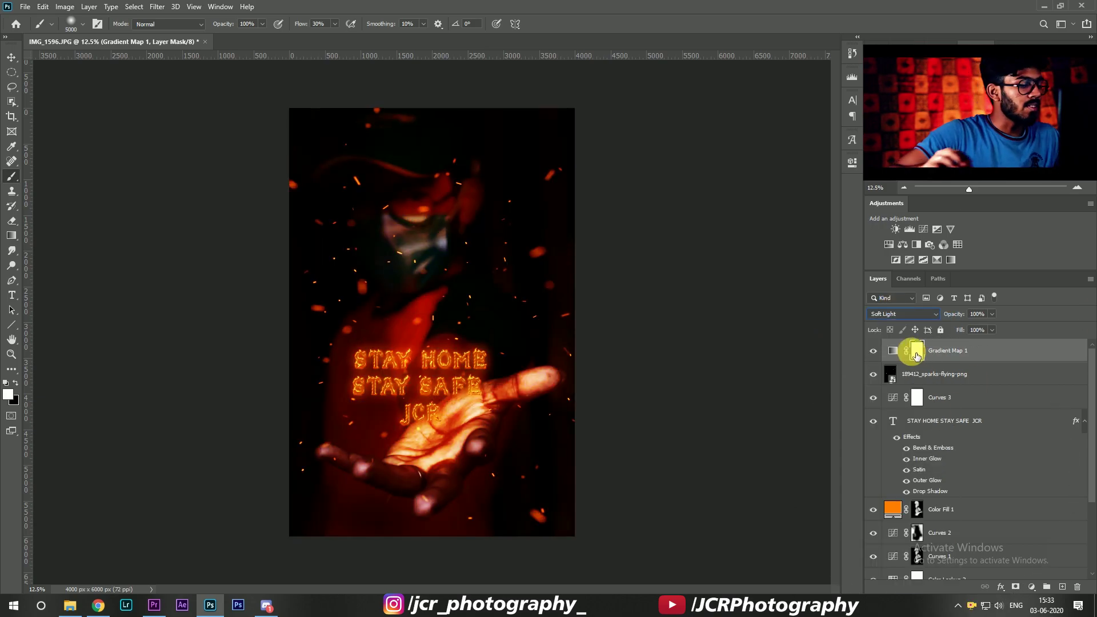
# Invert the gradient map's layer mask and paint white with the large soft brush over the face mask, chest and text.
pyautogui.hotkey('ctrl', 'i')
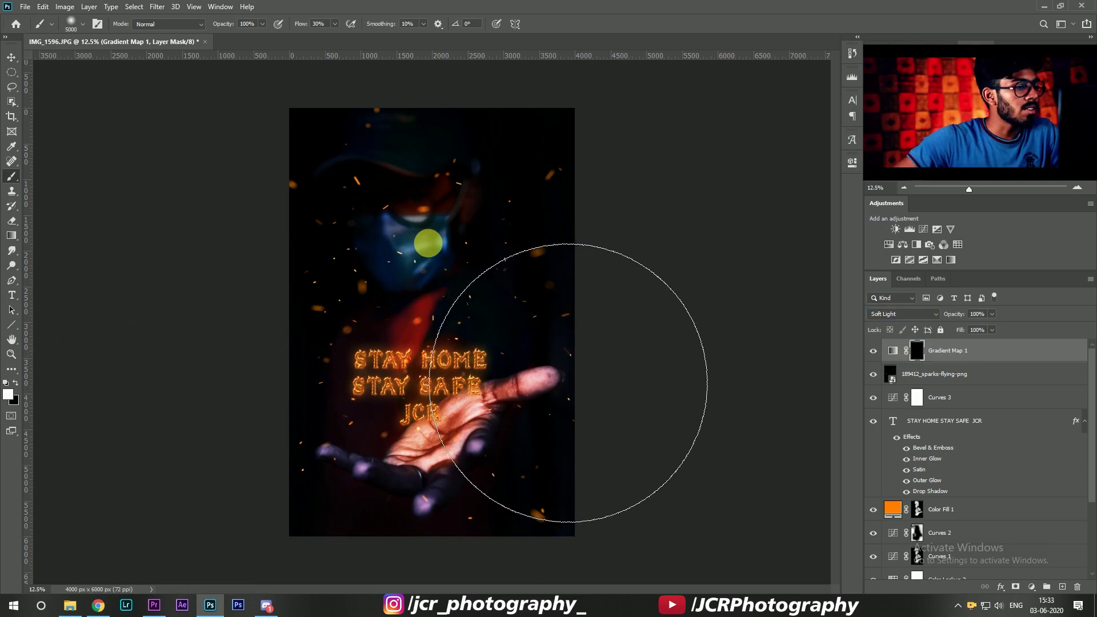
pyautogui.click(429, 244)
pyautogui.moveTo(427, 321); pyautogui.dragTo(425, 359)
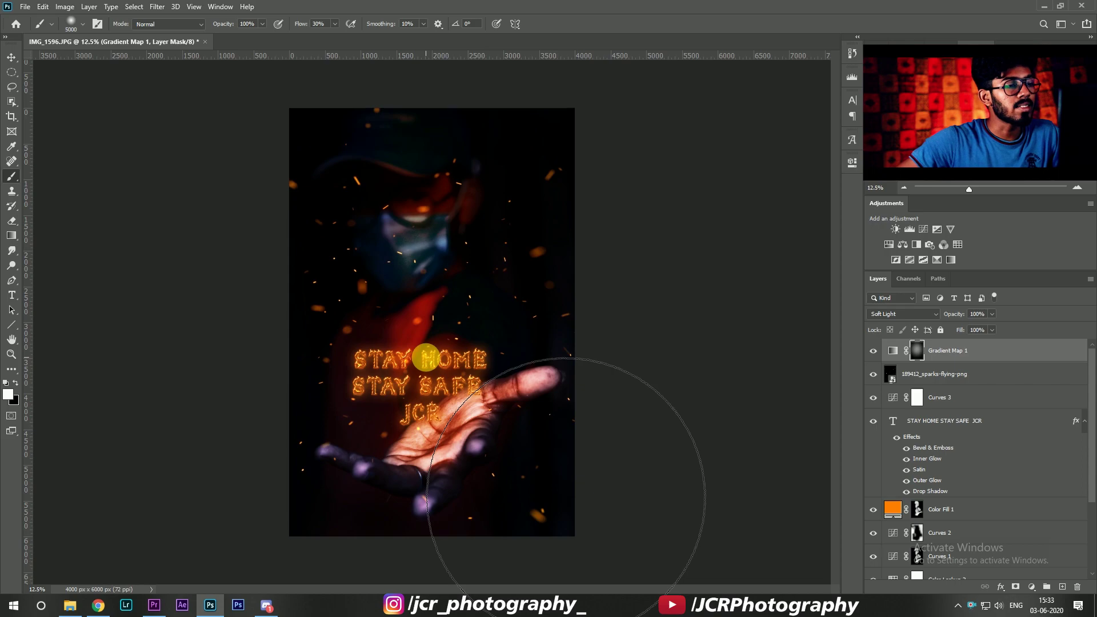
# Compare the edit with the original photo by showing only the Background layer, and restore all layers' visibility.
pyautogui.click(11, 57)
pyautogui.moveTo(917, 349); pyautogui.dragTo(941, 410)
pyautogui.scroll(-3, 941, 409)
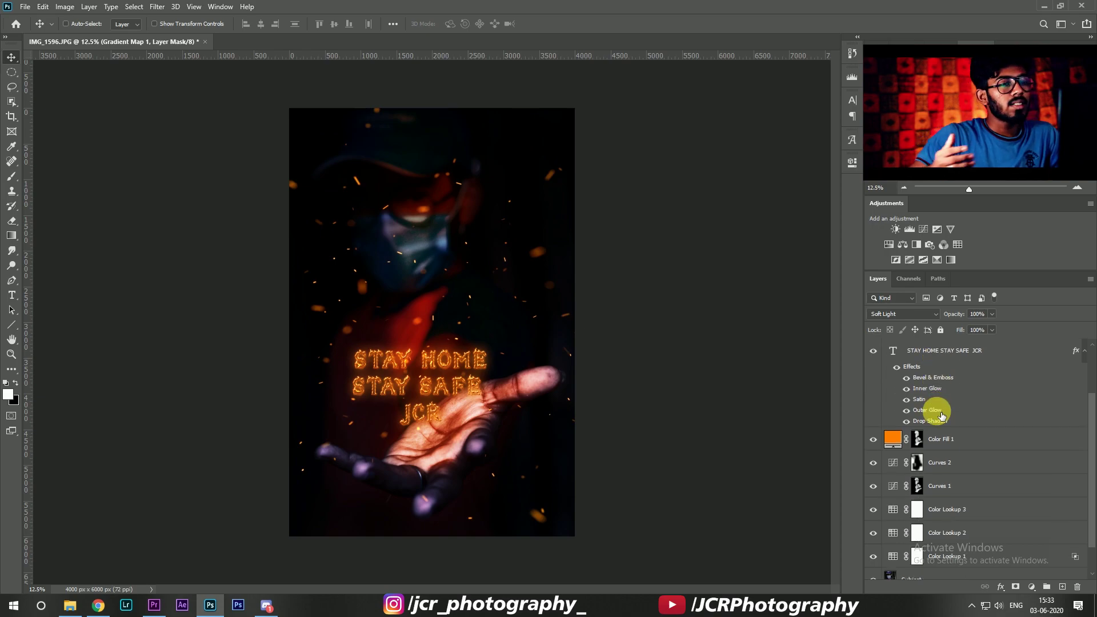
pyautogui.scroll(-2, 941, 416)
pyautogui.keyDown('alt'); pyautogui.click(875, 569); pyautogui.keyUp('alt')
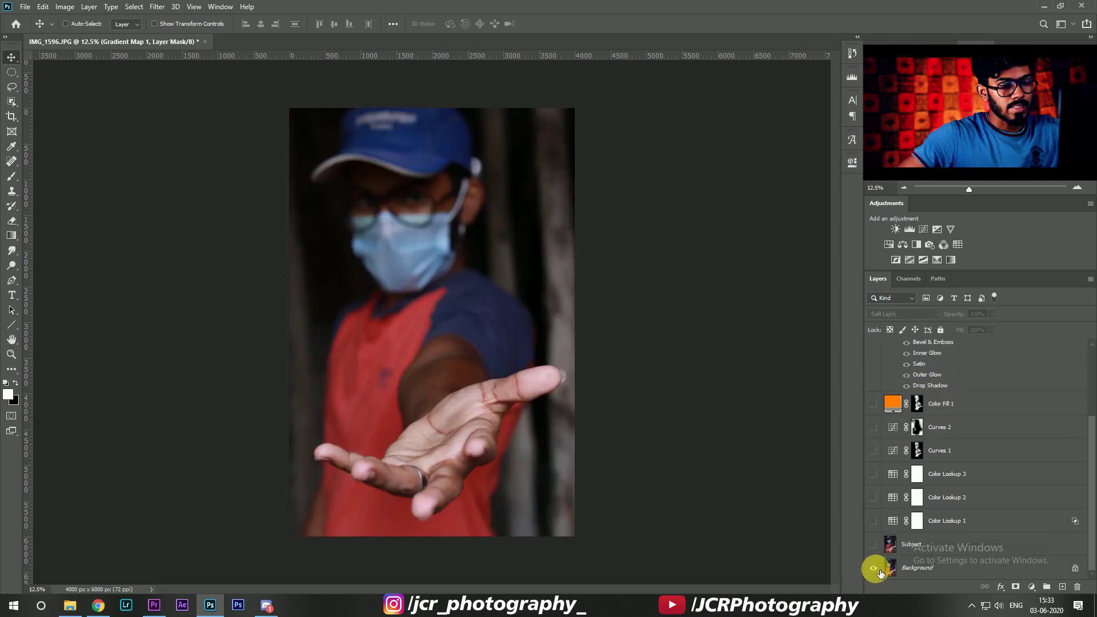
pyautogui.keyDown('alt'); pyautogui.click(874, 568); pyautogui.keyUp('alt')
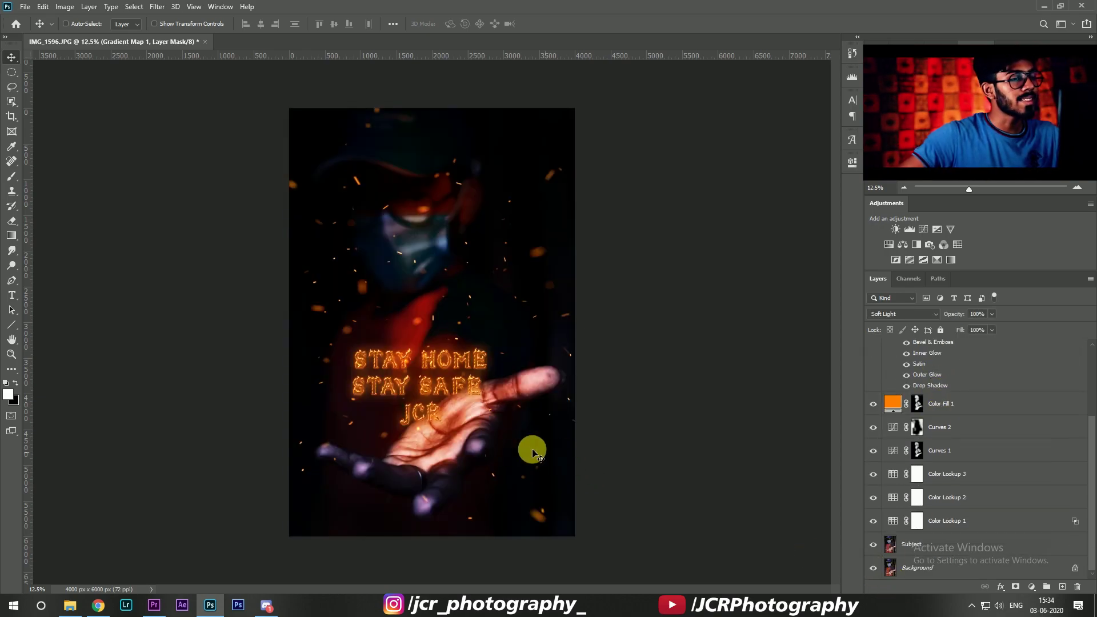